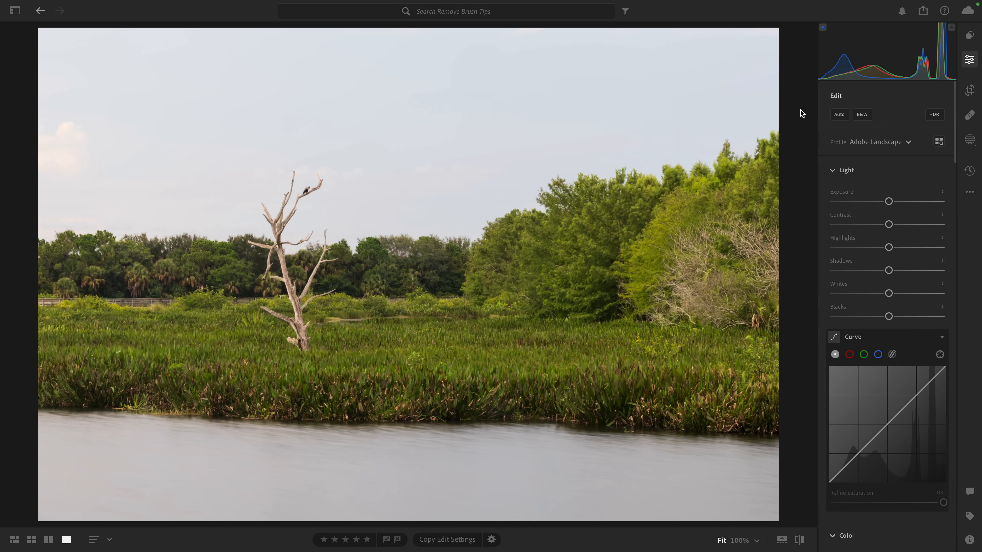
# Open the Healing tools, look through the Heal and Clone modes, and select Content-Aware Remove
pyautogui.click(969, 116)
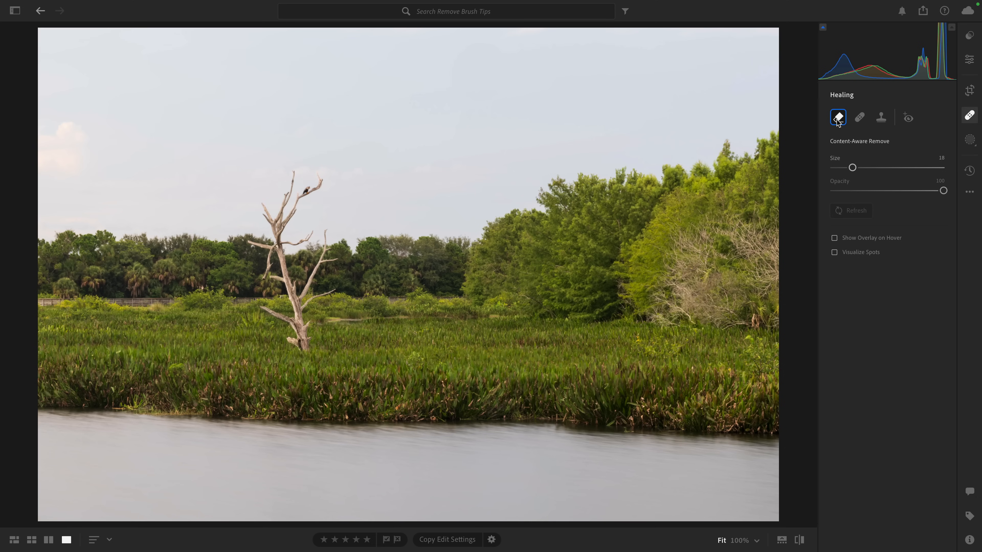
pyautogui.moveTo(837, 121)
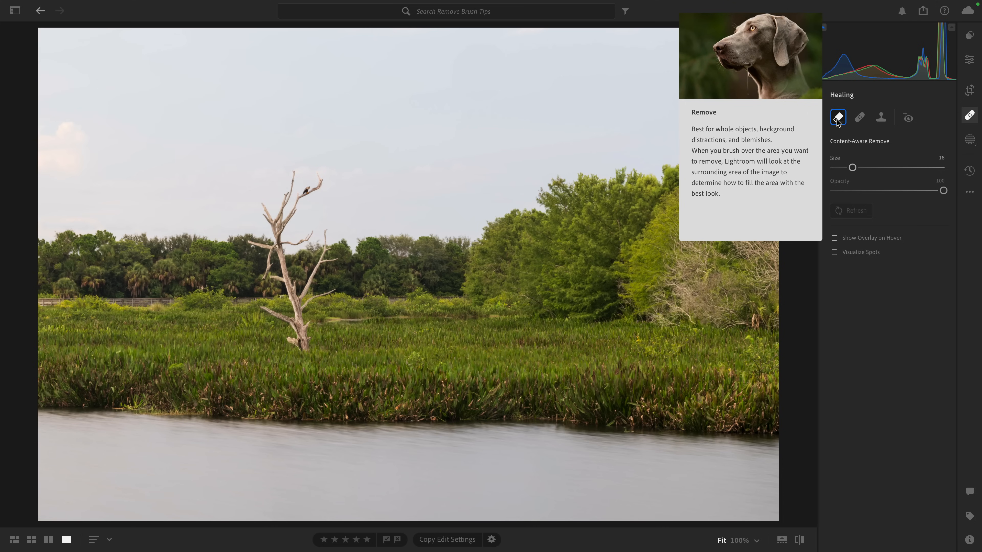
pyautogui.click(860, 118)
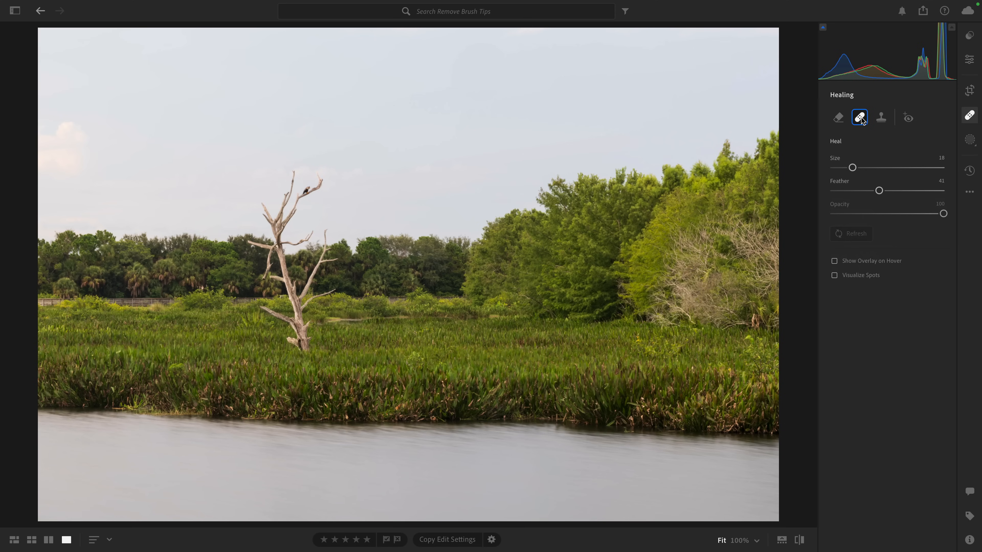
pyautogui.click(878, 119)
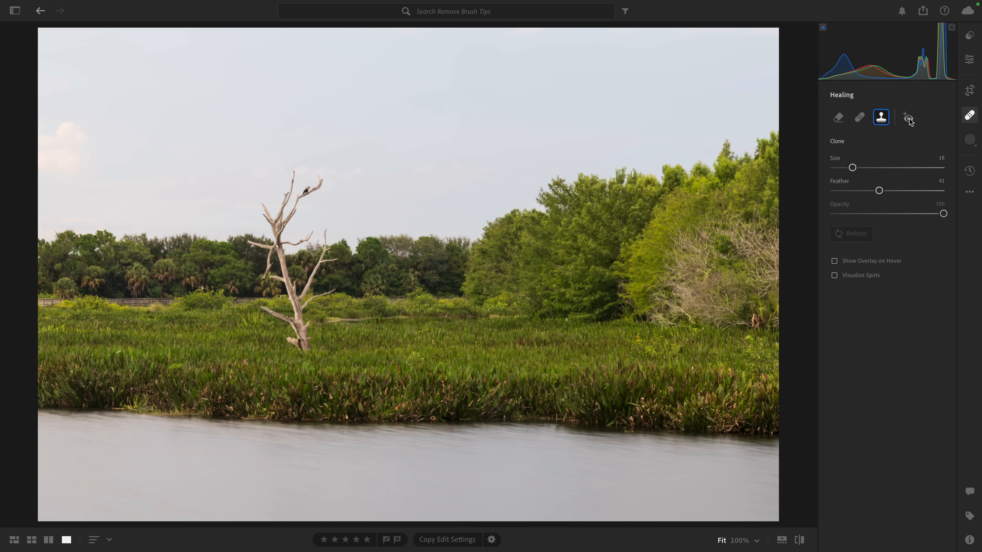
pyautogui.click(838, 120)
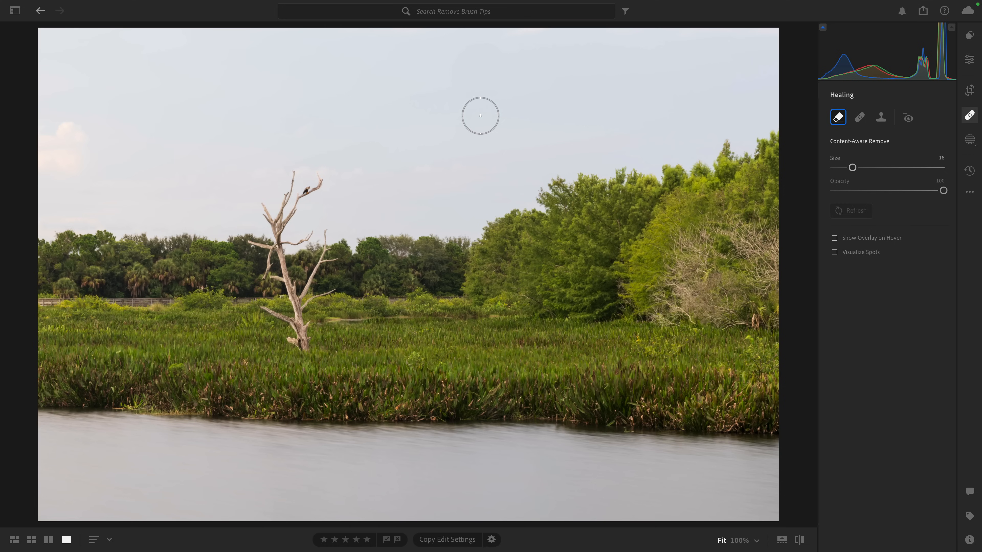
# Turn on Visualize Spots, preview the image at threshold 0, and set the threshold to 100
pyautogui.click(854, 256)
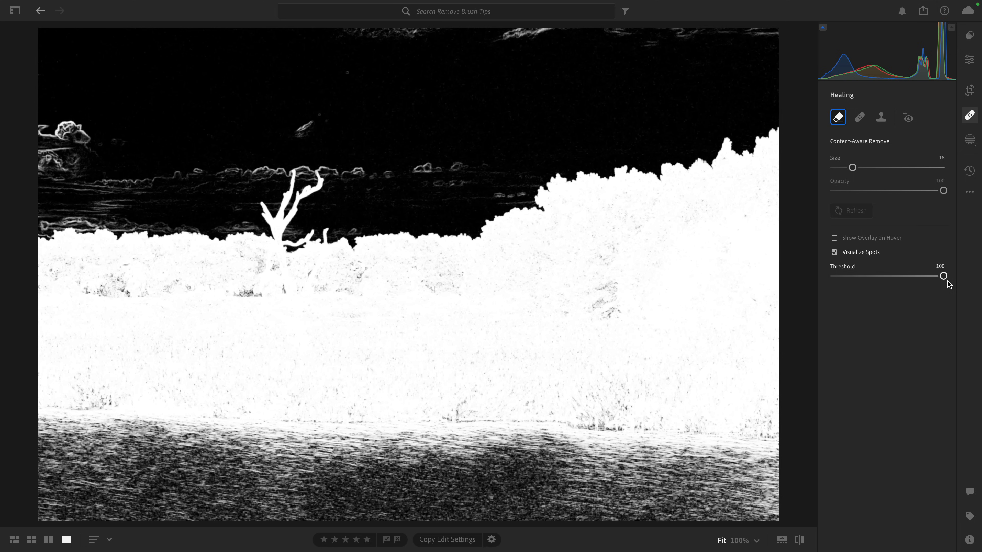
pyautogui.moveTo(943, 275); pyautogui.dragTo(832, 276)
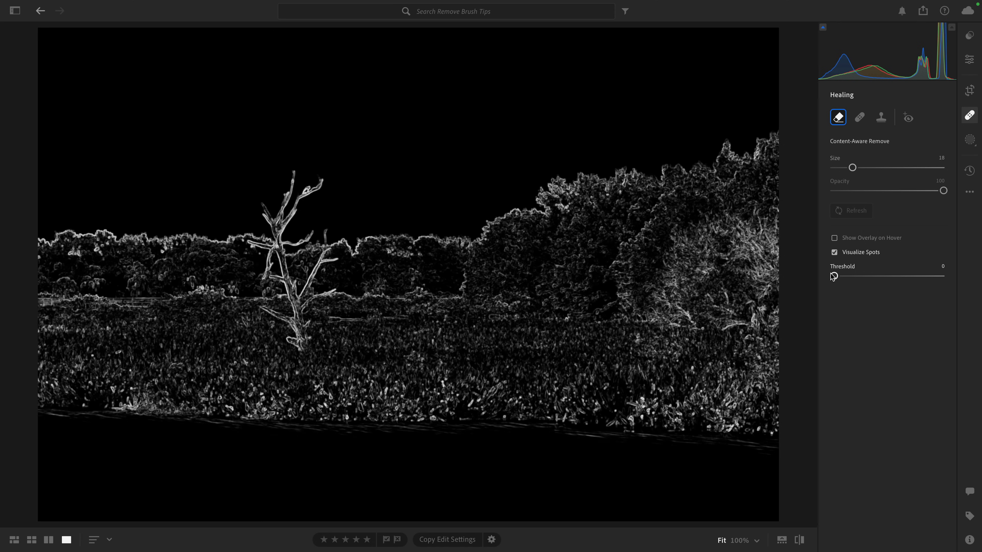
pyautogui.moveTo(833, 276); pyautogui.dragTo(962, 290)
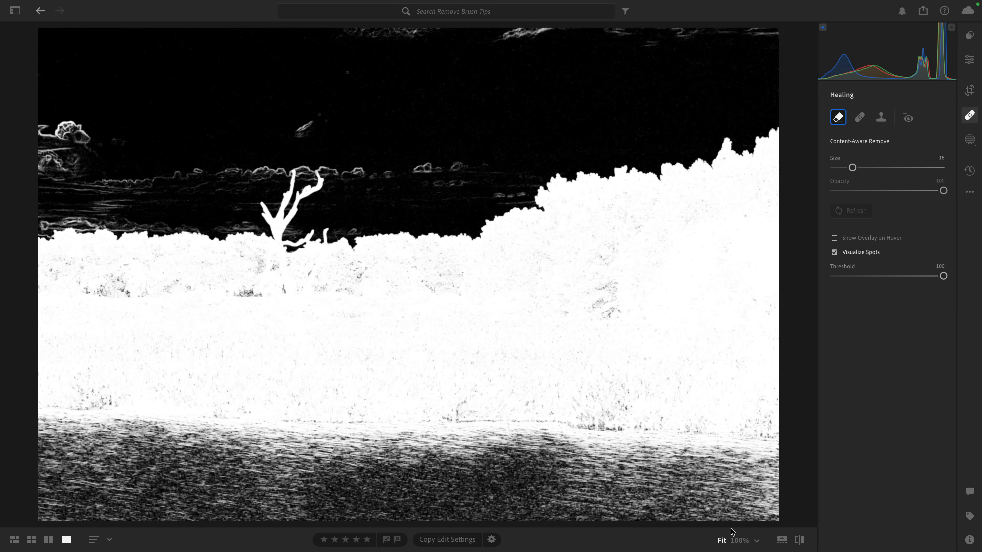
# Set the Remove brush size to 5 and remove the three small dust spots in the sky above the tree
pyautogui.click(736, 538)
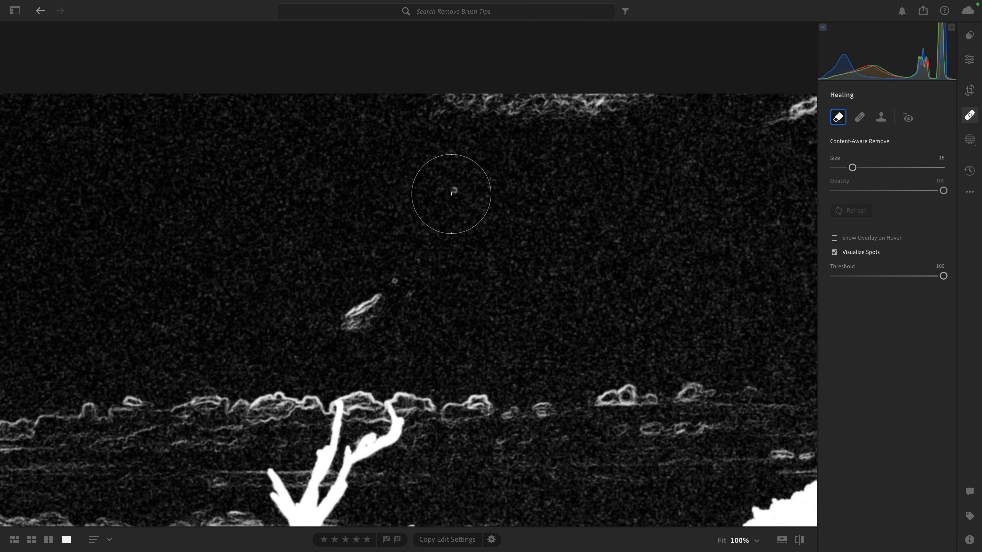
pyautogui.moveTo(852, 168); pyautogui.dragTo(838, 169)
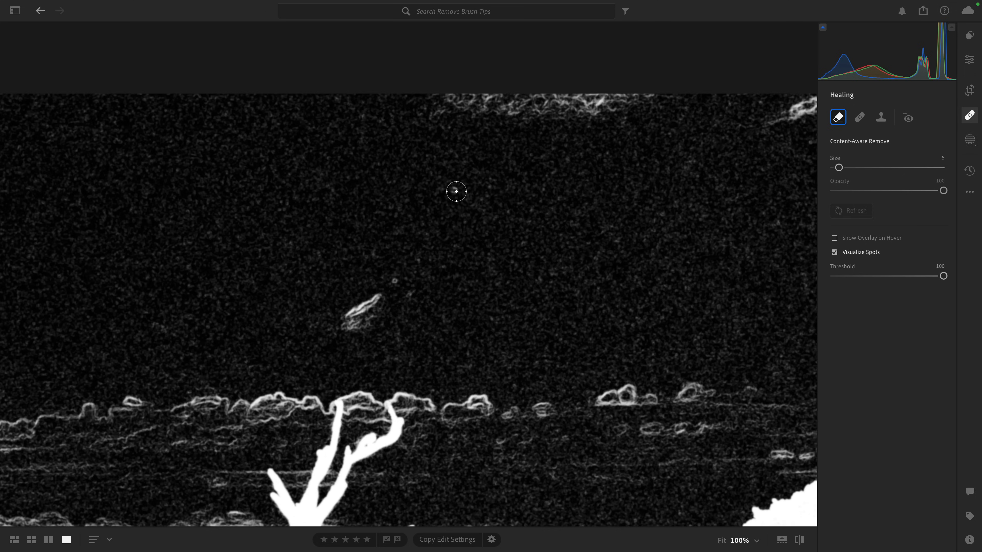
pyautogui.click(453, 190)
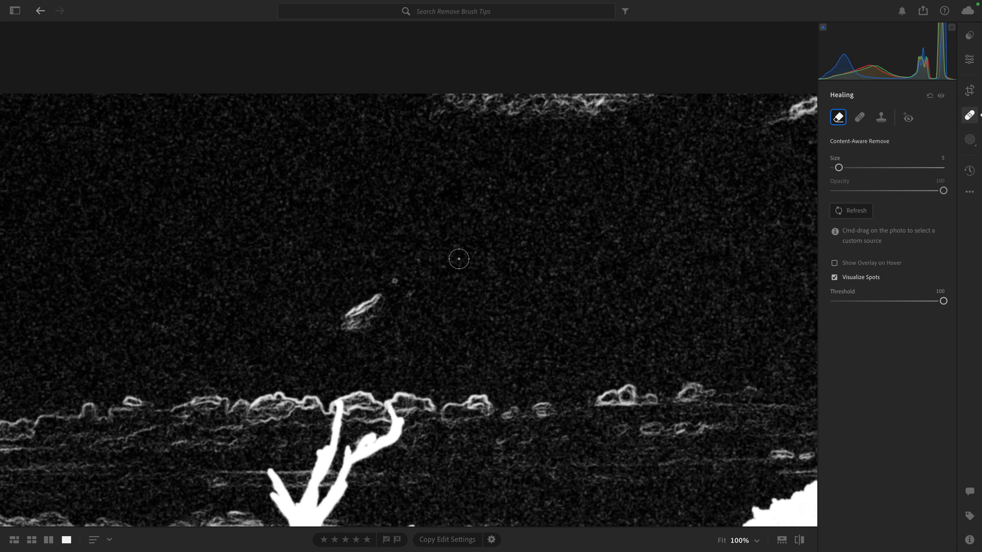
pyautogui.click(410, 292)
# Turn off Visualize Spots and turn on Show Overlay on Hover
pyautogui.click(834, 277)
pyautogui.click(834, 278)
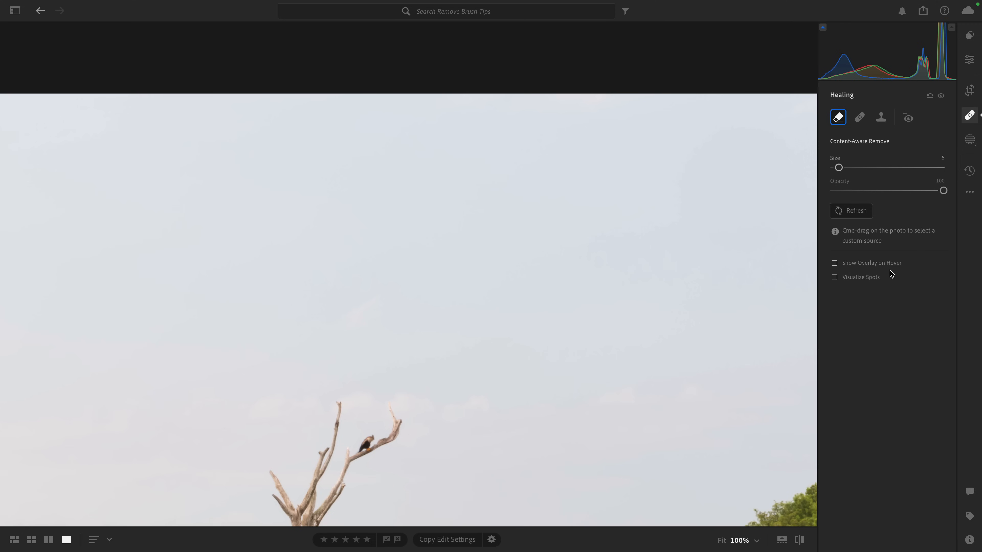
pyautogui.click(834, 263)
# Try moving the uppermost healing spot in the sky, undo the move, and view the options available for that spot
pyautogui.moveTo(452, 192)
pyautogui.mouseDown()
pyautogui.moveTo(476, 193)
pyautogui.moveTo(458, 192)
pyautogui.mouseUp()
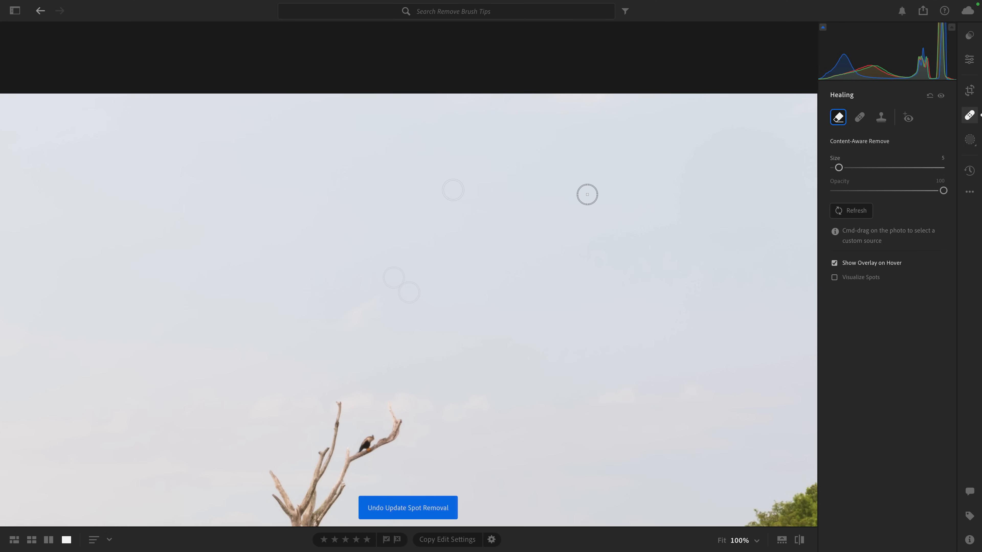
pyautogui.rightClick(456, 192)
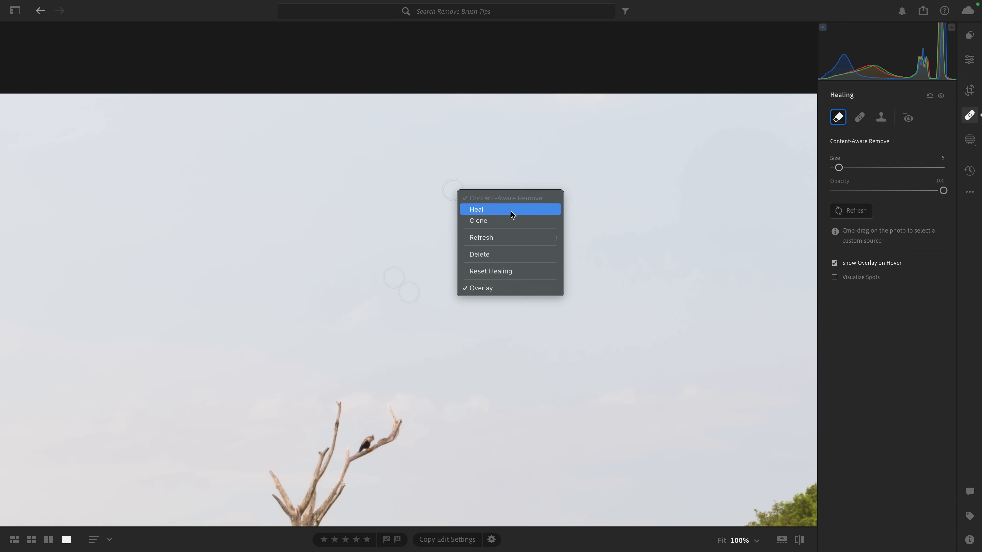
pyautogui.click(448, 190)
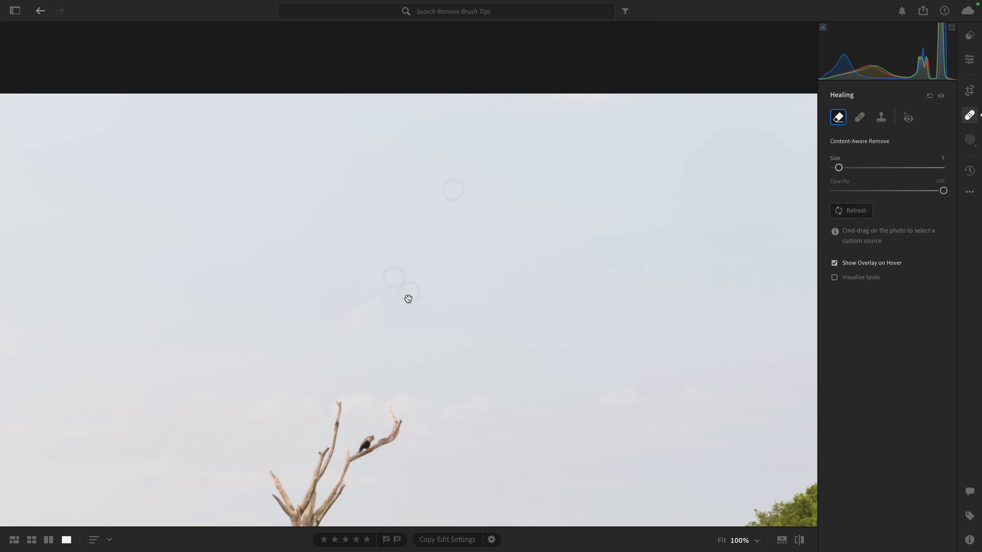
pyautogui.rightClick(456, 188)
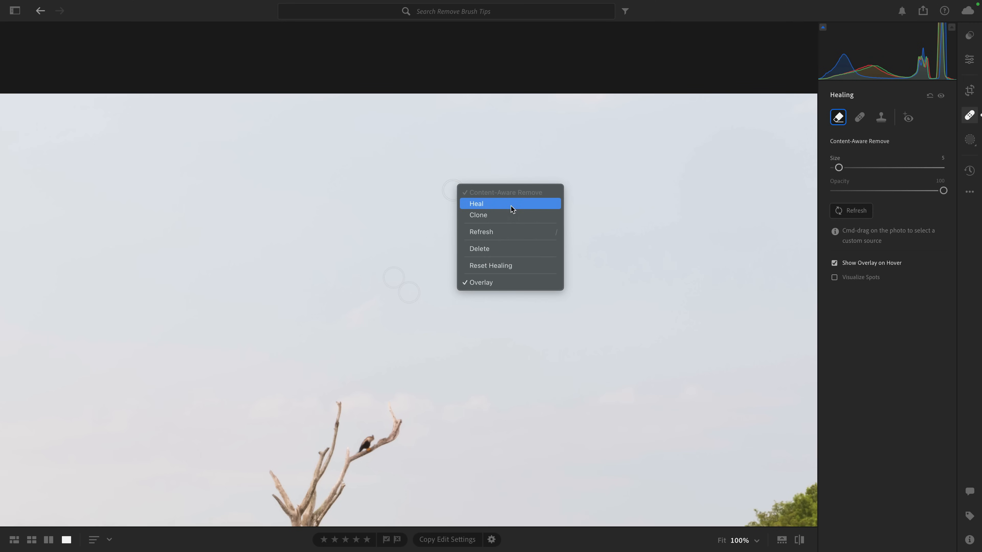
pyautogui.click(450, 190)
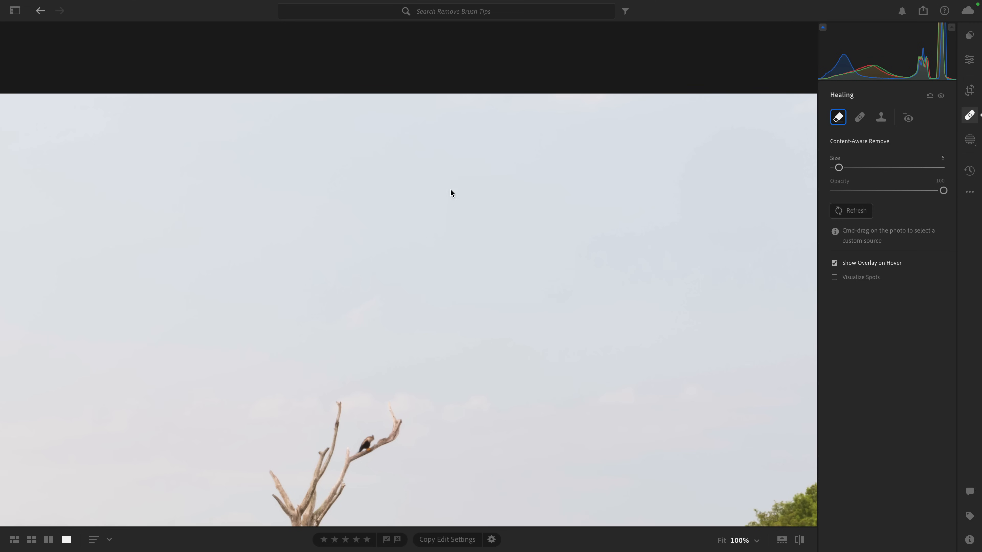
# Look at the Heal and Clone modes and return to Content-Aware Remove
pyautogui.click(860, 122)
pyautogui.click(881, 120)
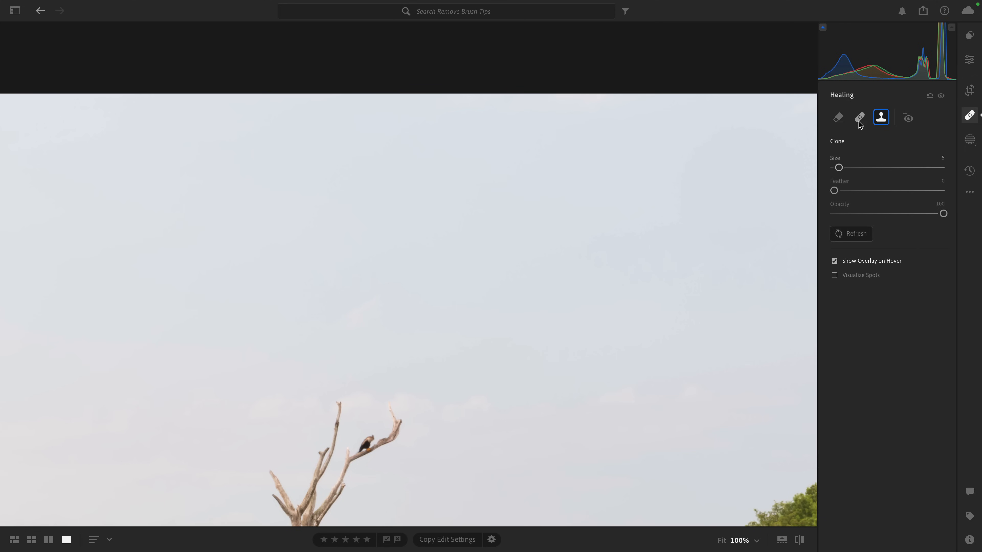
pyautogui.click(837, 117)
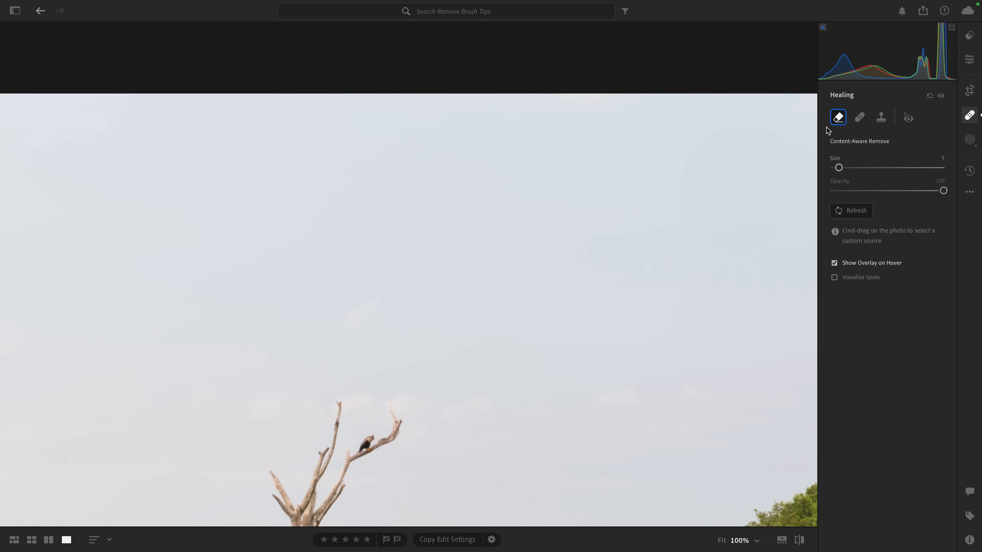
# Reset all healing, then remove the three sky dust spots again with Visualize Spots turned on
pyautogui.rightClick(451, 193)
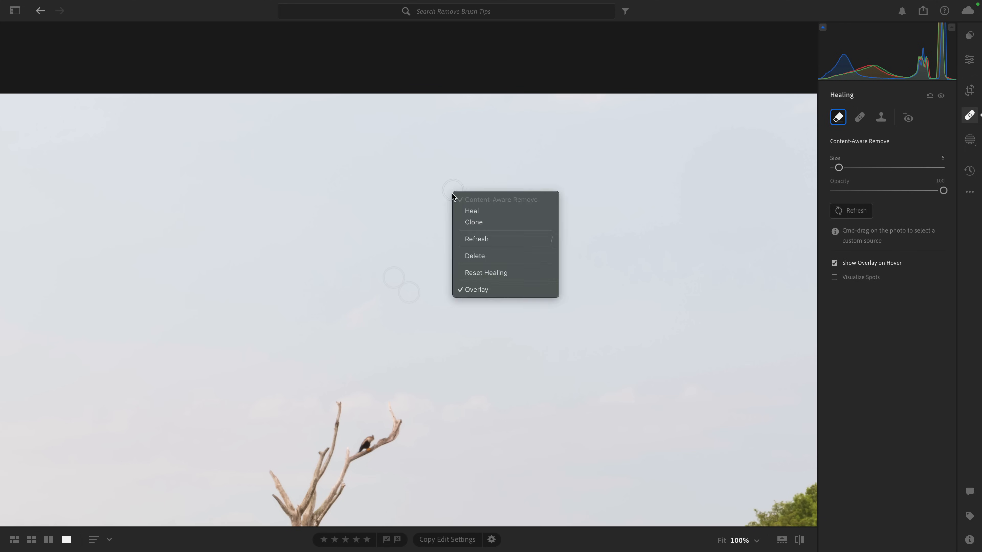
pyautogui.click(519, 272)
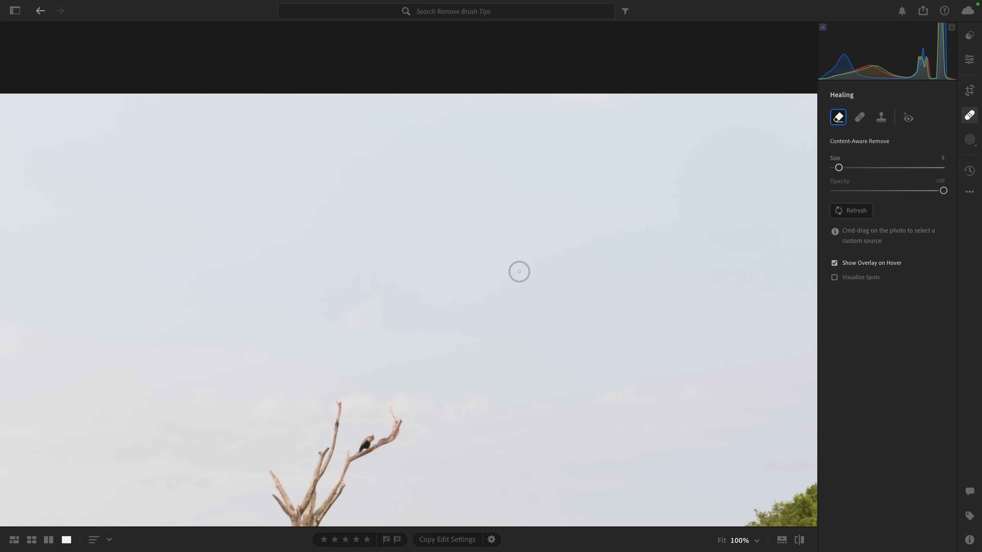
pyautogui.click(865, 278)
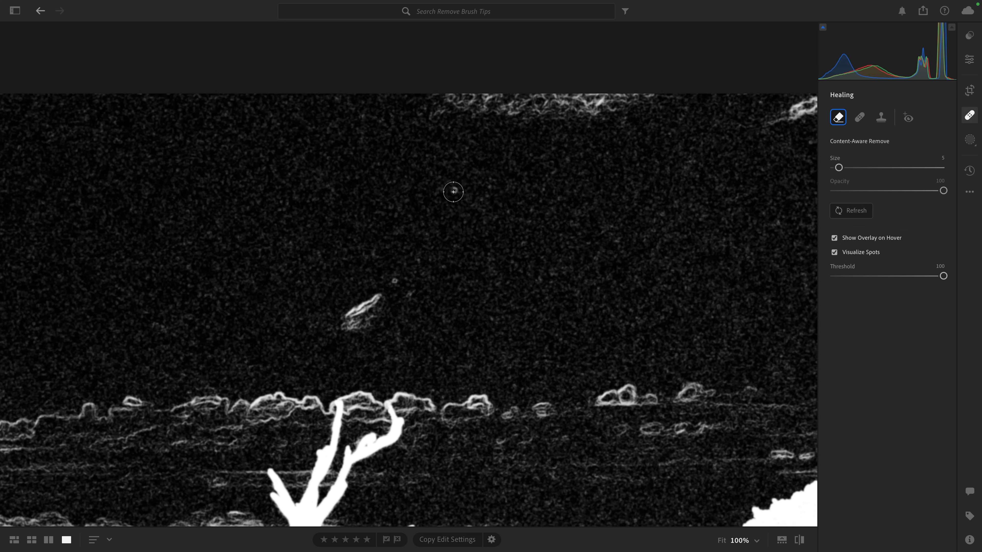
pyautogui.click(450, 189)
pyautogui.click(412, 296)
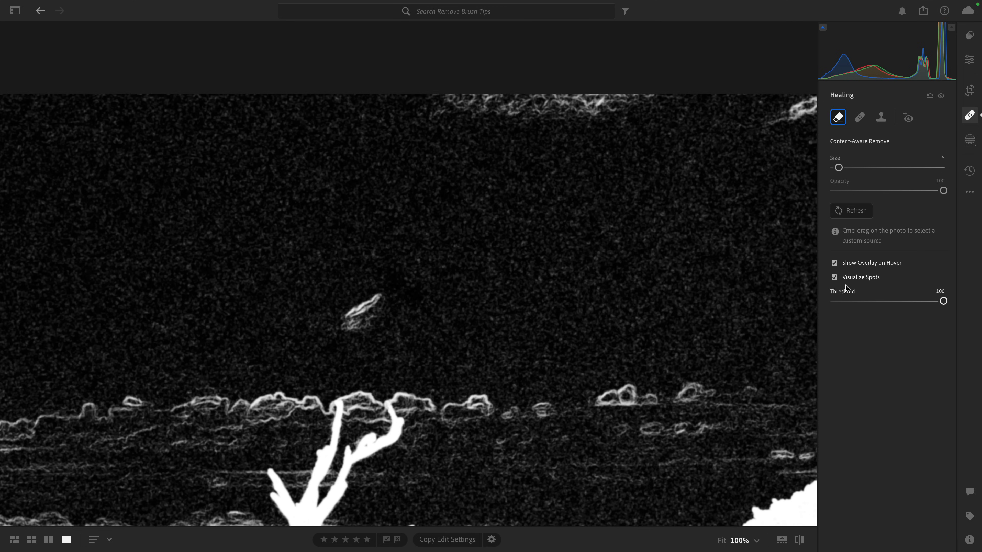
# Turn off Visualize Spots and Show Overlay on Hover, and fit the whole photo in view
pyautogui.click(848, 278)
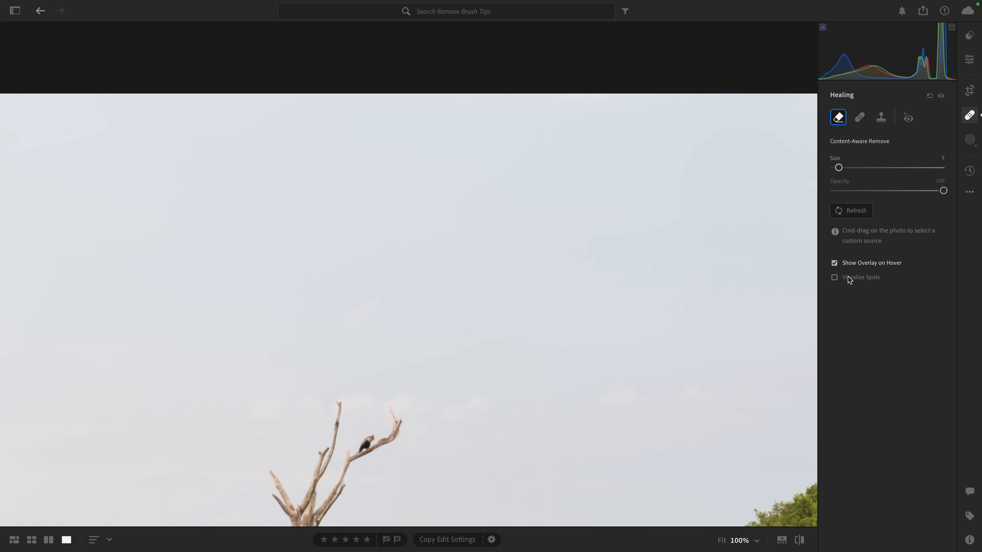
pyautogui.click(853, 264)
pyautogui.click(721, 541)
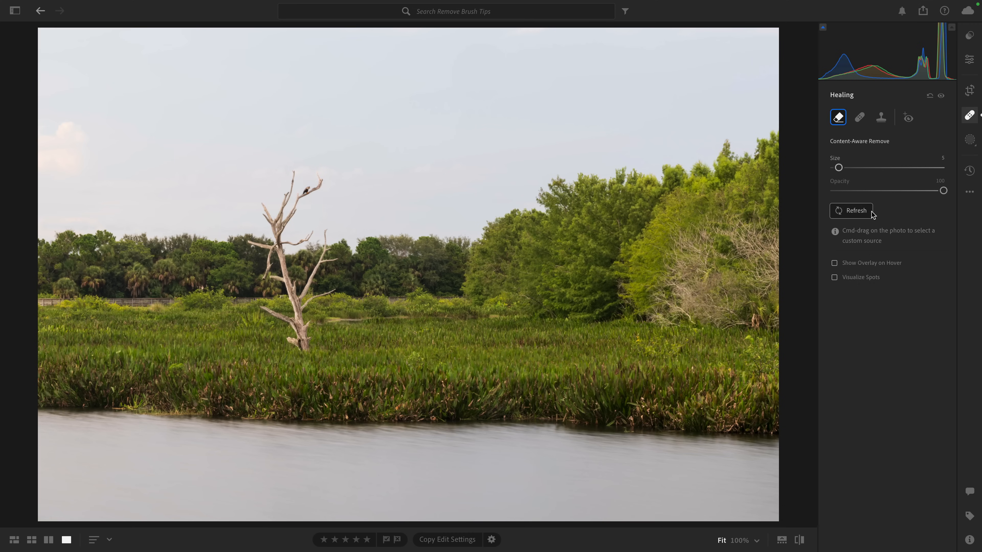
# Review the size, feather and opacity settings of Heal and Clone, and switch back to Content-Aware Remove
pyautogui.click(858, 119)
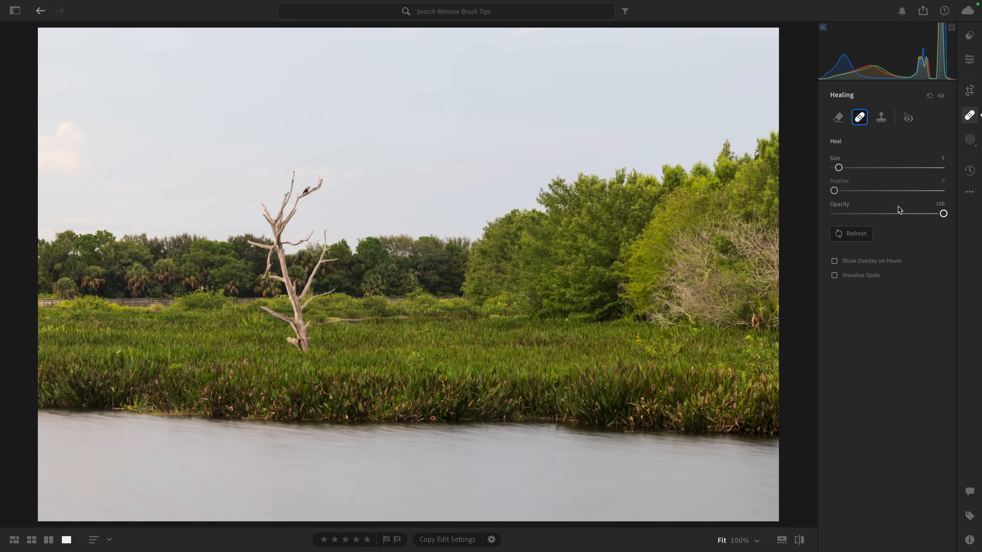
pyautogui.click(881, 118)
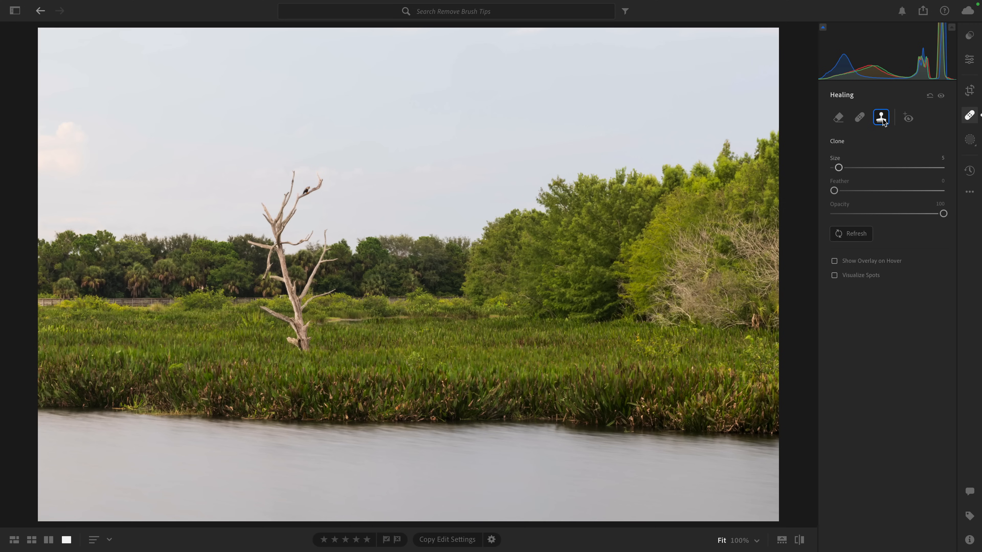
pyautogui.click(837, 119)
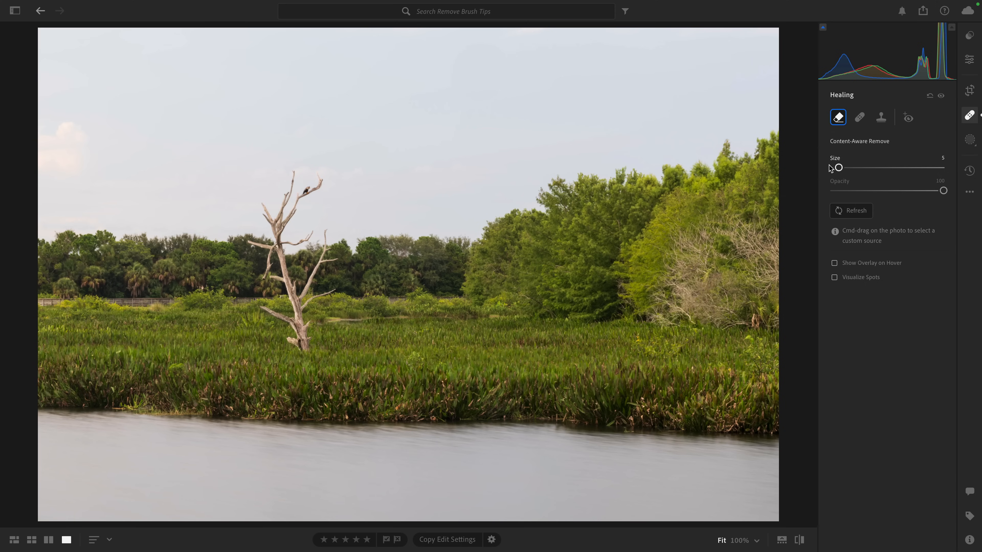
# Set the Remove brush size to 27 and paint over the whole dead tree to remove it from the marsh
pyautogui.moveTo(838, 168); pyautogui.dragTo(868, 167)
pyautogui.press('[')
pyautogui.press('[')
pyautogui.press('[')
pyautogui.press('[')
pyautogui.press('[')
pyautogui.moveTo(300, 341)
pyautogui.mouseDown()
pyautogui.moveTo(276, 312)
pyautogui.moveTo(321, 302)
pyautogui.moveTo(320, 212)
pyautogui.moveTo(318, 193)
pyautogui.moveTo(285, 190)
pyautogui.moveTo(267, 289)
pyautogui.moveTo(308, 322)
pyautogui.mouseUp()
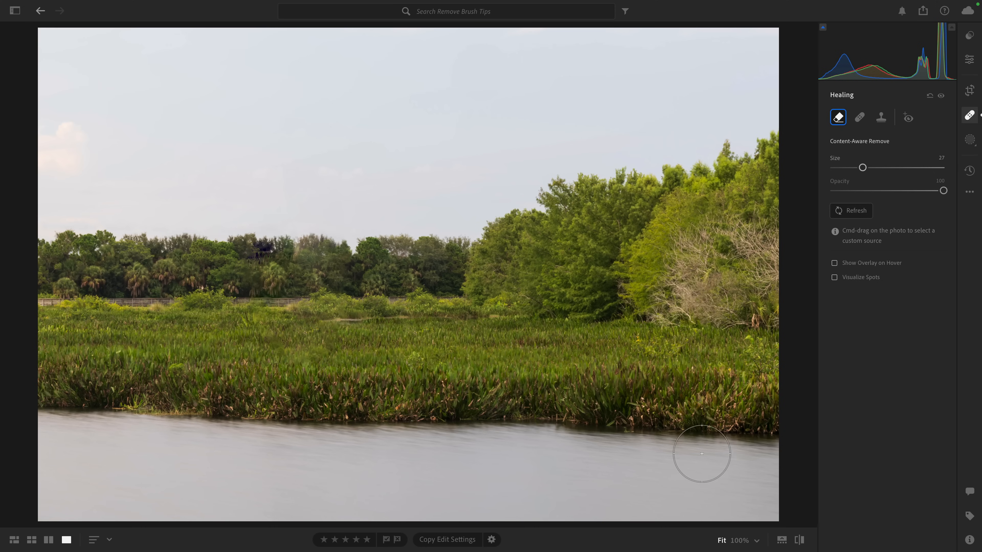
# Inspect the removed tree's area at 100% and compare the photo with and without the healing edits
pyautogui.click(736, 539)
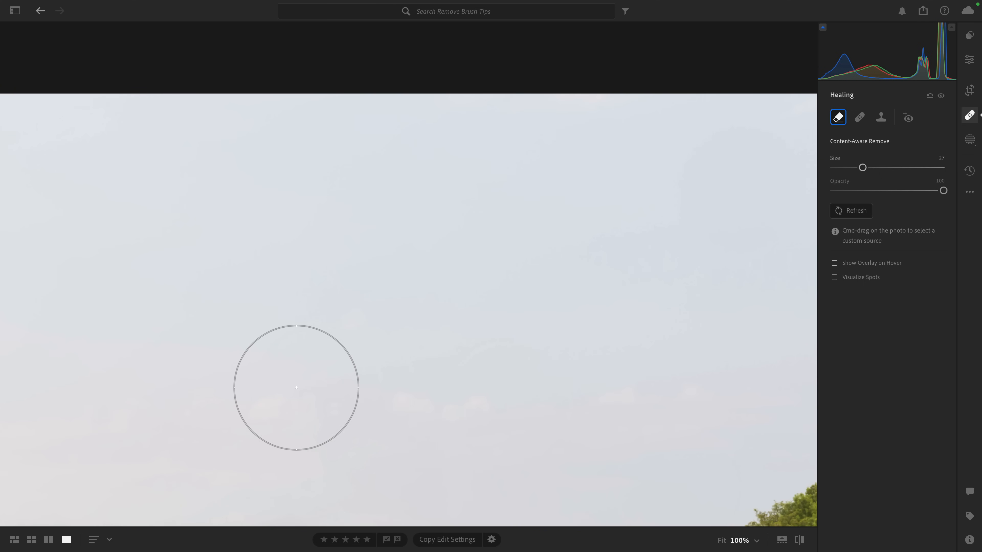
pyautogui.moveTo(296, 387)
pyautogui.mouseDown()
pyautogui.moveTo(305, 163)
pyautogui.moveTo(404, 149)
pyautogui.moveTo(367, 152)
pyautogui.mouseUp()
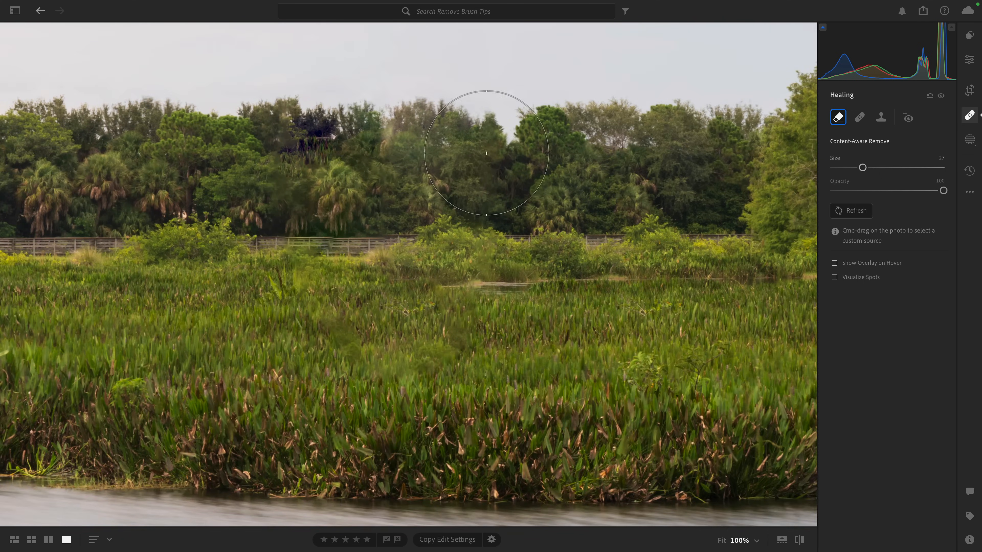
pyautogui.click(941, 97)
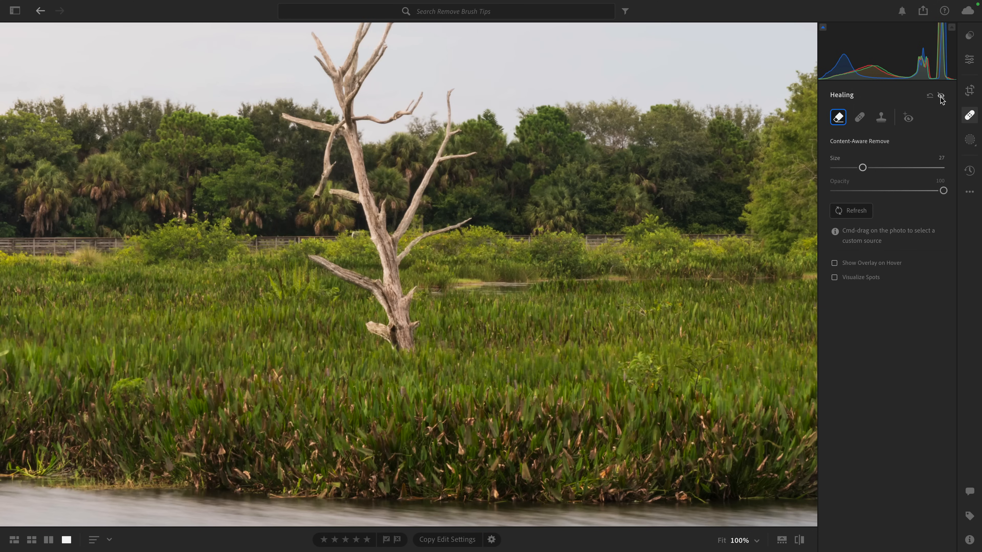
pyautogui.click(940, 97)
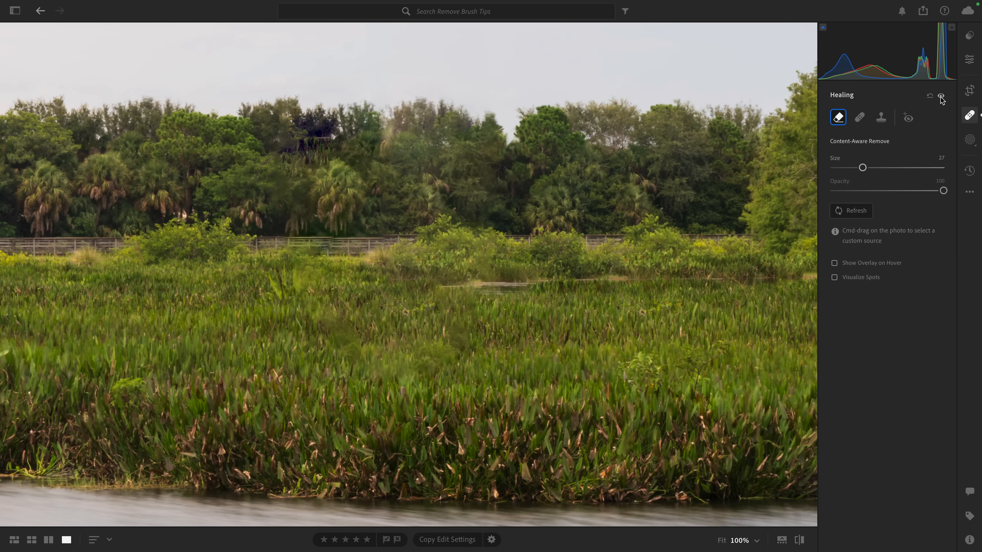
pyautogui.click(941, 97)
pyautogui.click(941, 97)
pyautogui.click(941, 97)
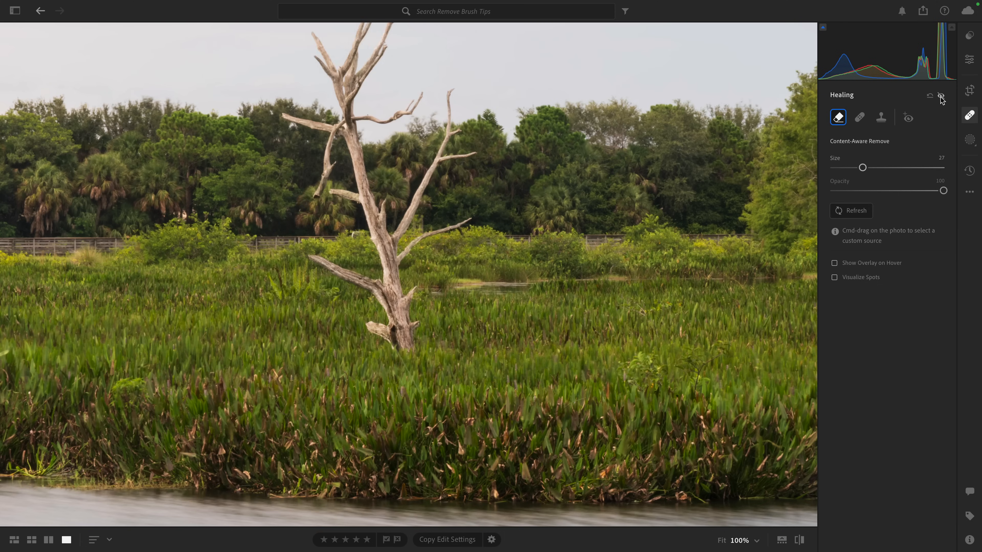
pyautogui.click(941, 97)
pyautogui.moveTo(648, 144); pyautogui.dragTo(636, 202)
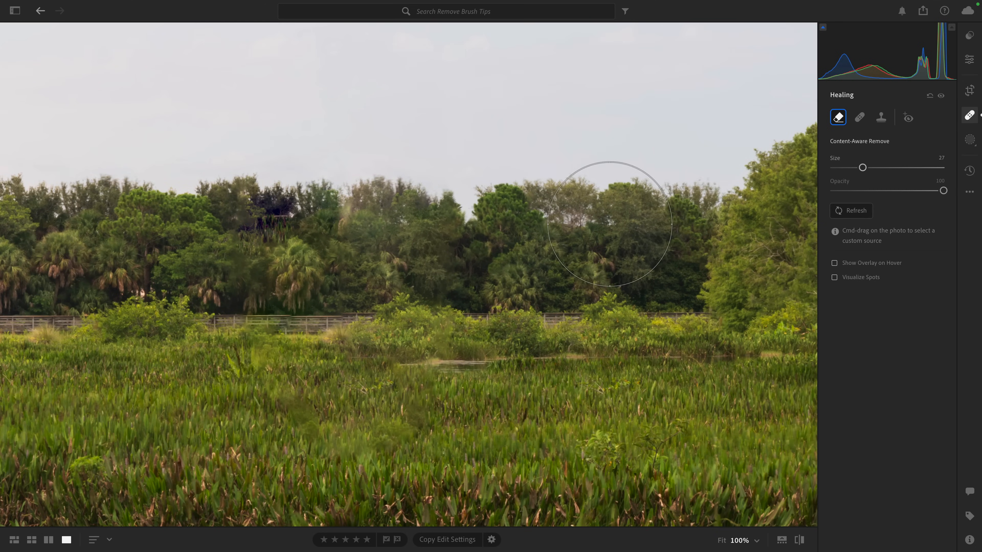
# Compare the marsh photo with and without its healing edits, viewing it whole and at 100%
pyautogui.click(941, 97)
pyautogui.click(941, 96)
pyautogui.click(721, 541)
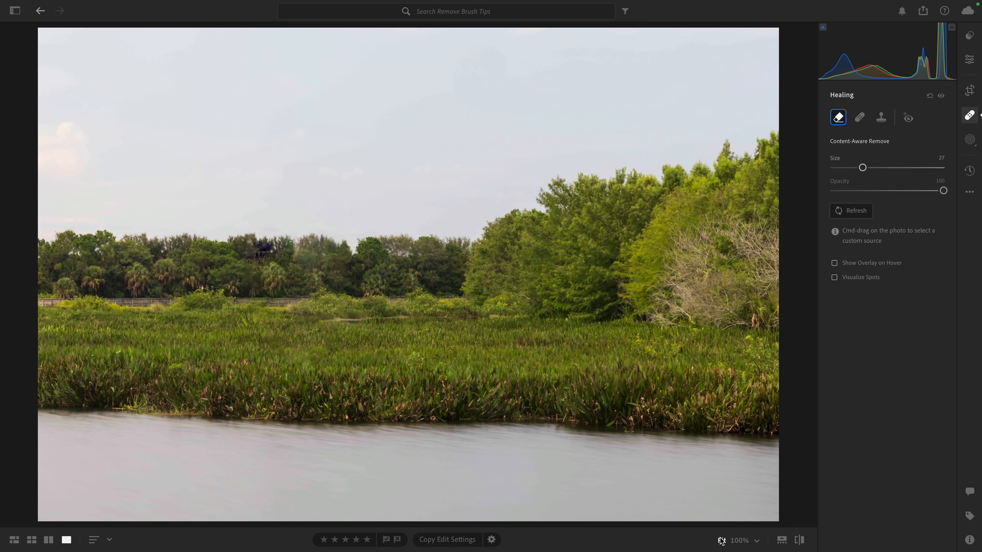
pyautogui.click(739, 541)
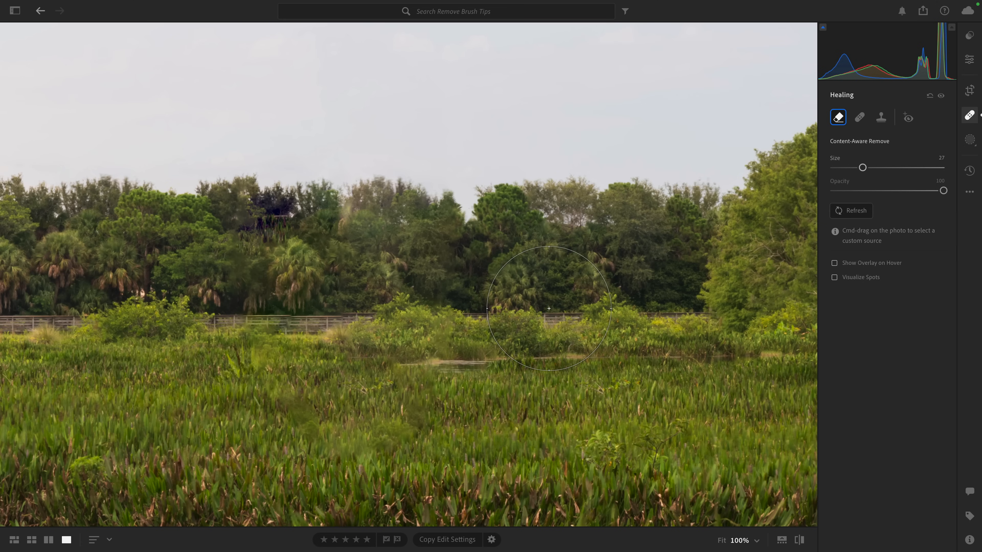
# Select the removed tree's healing spot, refresh its Content-Aware fill several times, and check the result with the overlay hidden
pyautogui.click(863, 207)
pyautogui.click(852, 265)
pyautogui.moveTo(413, 267)
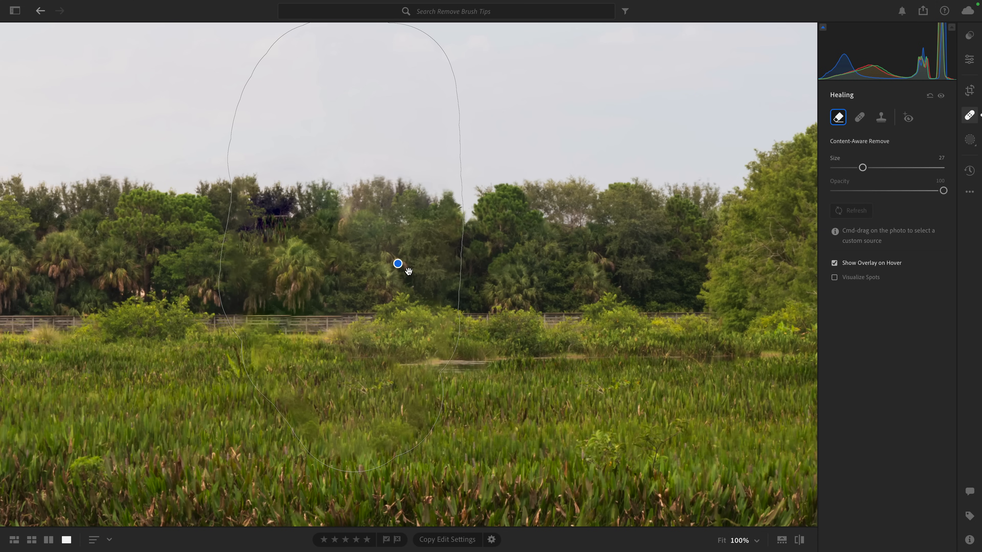
pyautogui.click(398, 264)
pyautogui.click(853, 210)
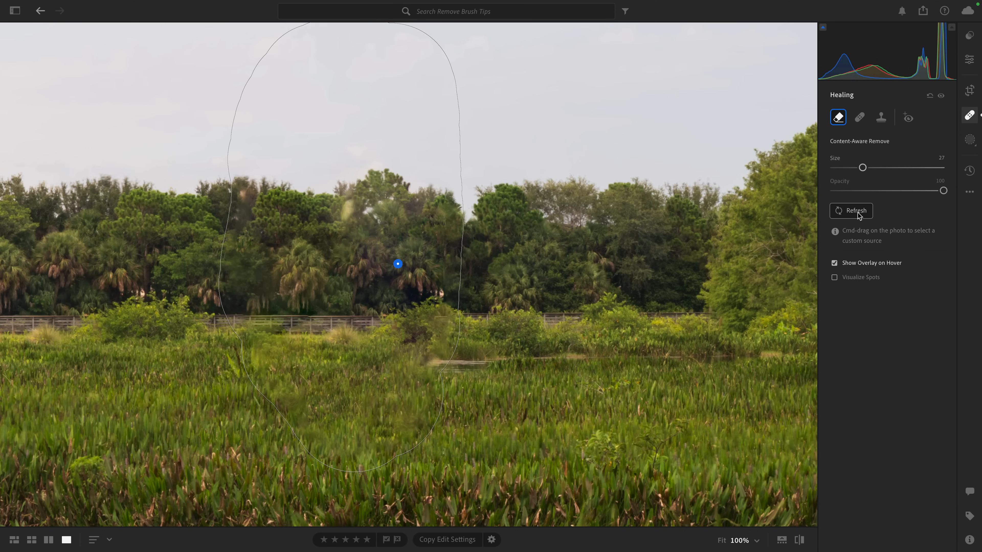
pyautogui.click(857, 213)
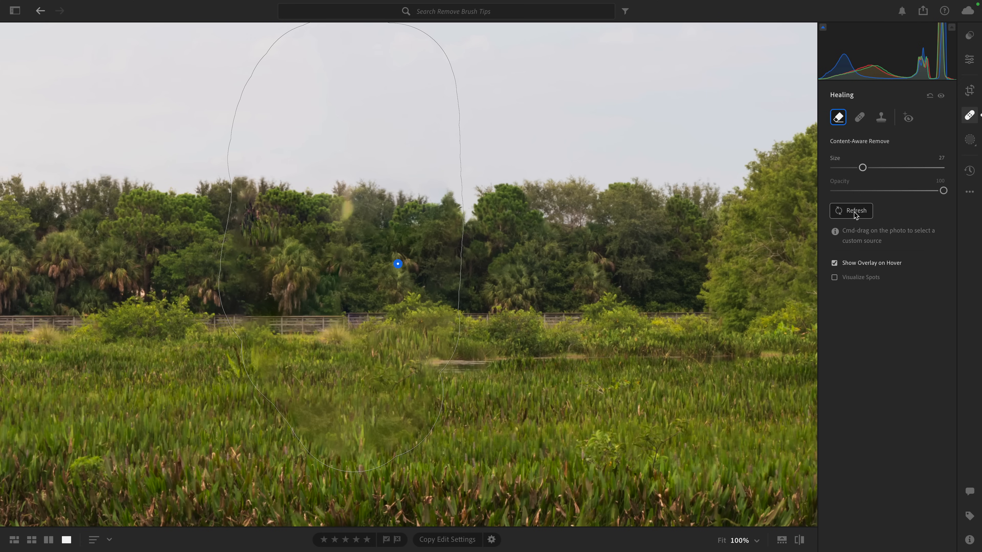
pyautogui.click(855, 215)
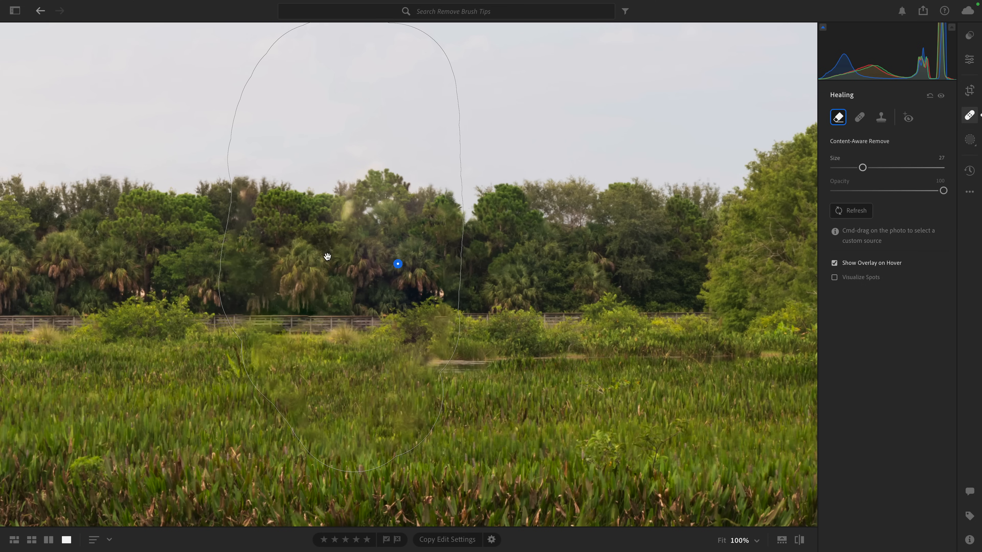
pyautogui.click(834, 263)
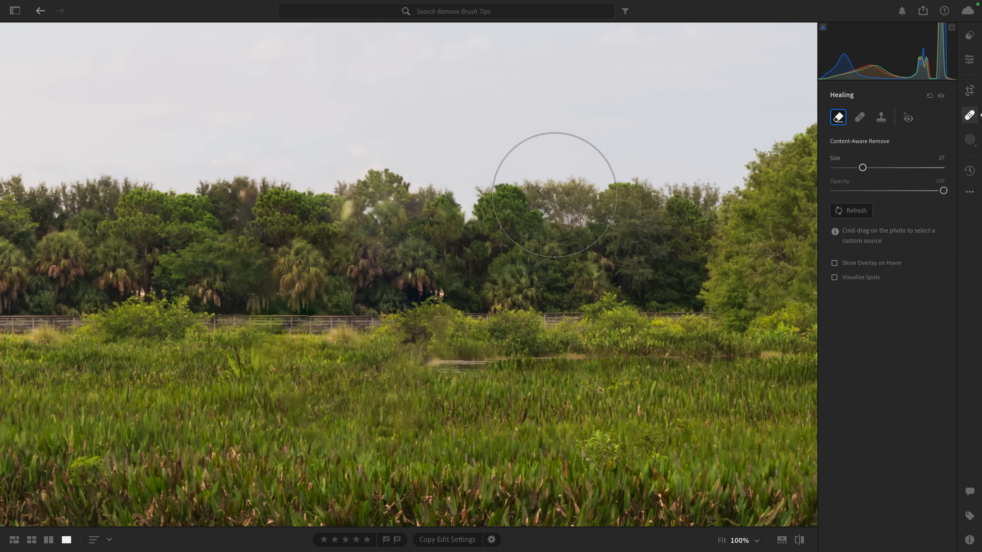
pyautogui.click(834, 263)
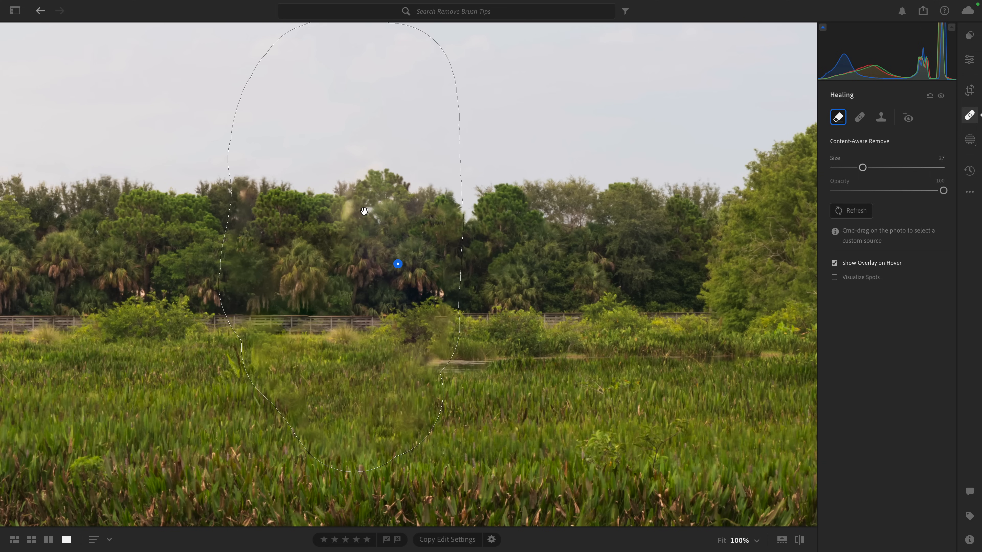
pyautogui.click(834, 264)
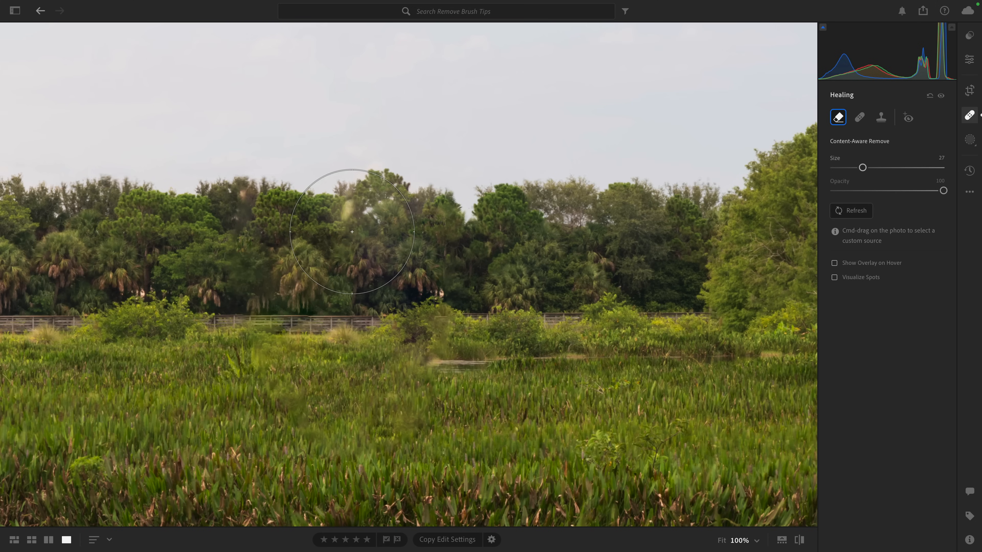
# Set the Remove brush size to 5 and paint over the bright smudged patch in the tree line
pyautogui.scroll(-8, 352, 232)
pyautogui.scroll(-10, 351, 225)
pyautogui.scroll(-4, 350, 212)
pyautogui.moveTo(352, 205); pyautogui.dragTo(344, 221)
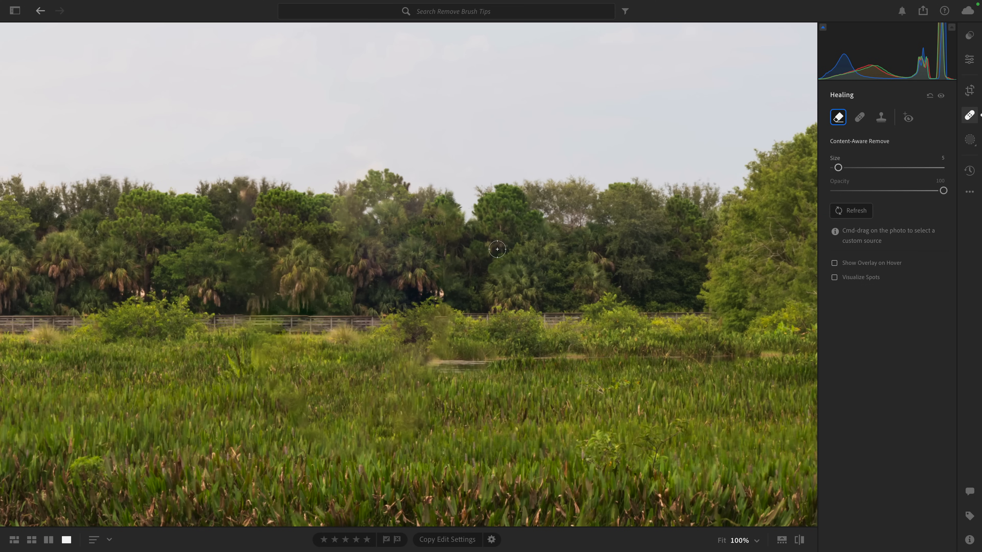
# Try to remove the smudged patch on the fence below the tree line, refresh it, and delete that healing spot
pyautogui.click(252, 318)
pyautogui.moveTo(253, 318)
pyautogui.mouseDown()
pyautogui.moveTo(288, 319)
pyautogui.moveTo(251, 318)
pyautogui.mouseUp()
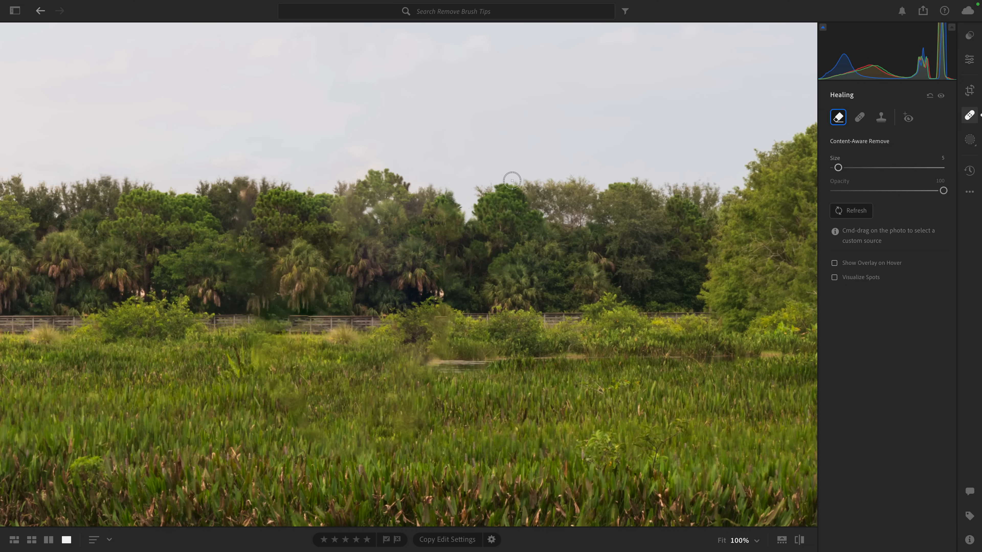
pyautogui.click(845, 211)
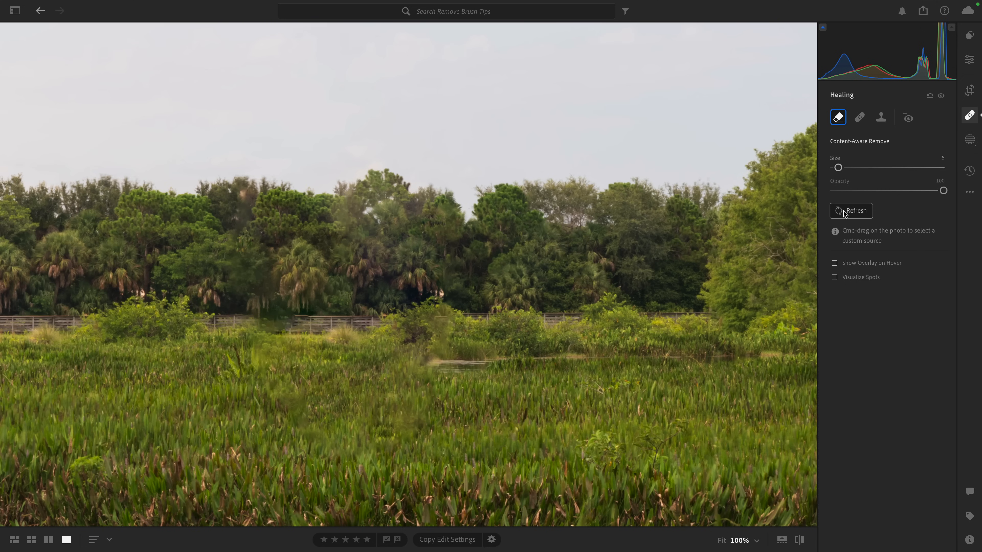
pyautogui.click(834, 264)
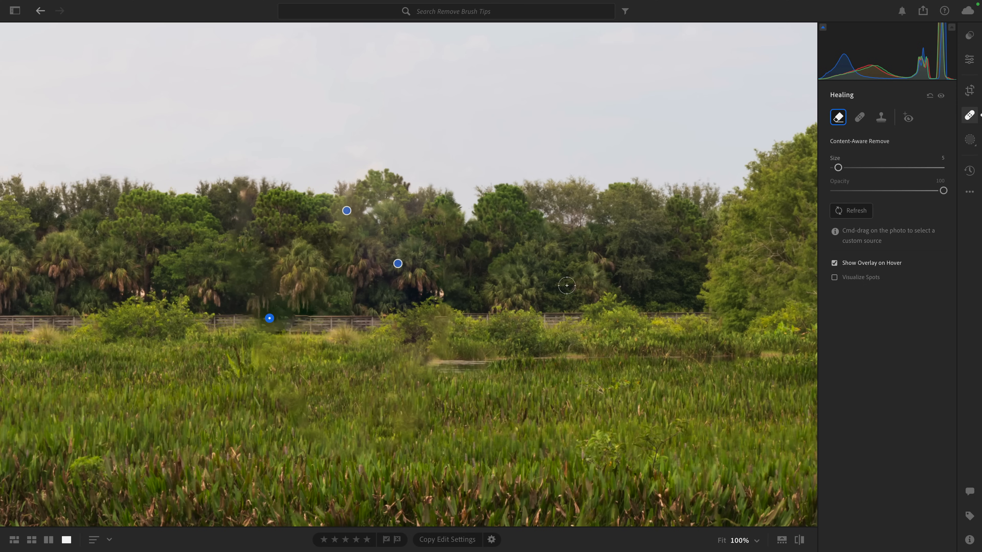
pyautogui.rightClick(268, 319)
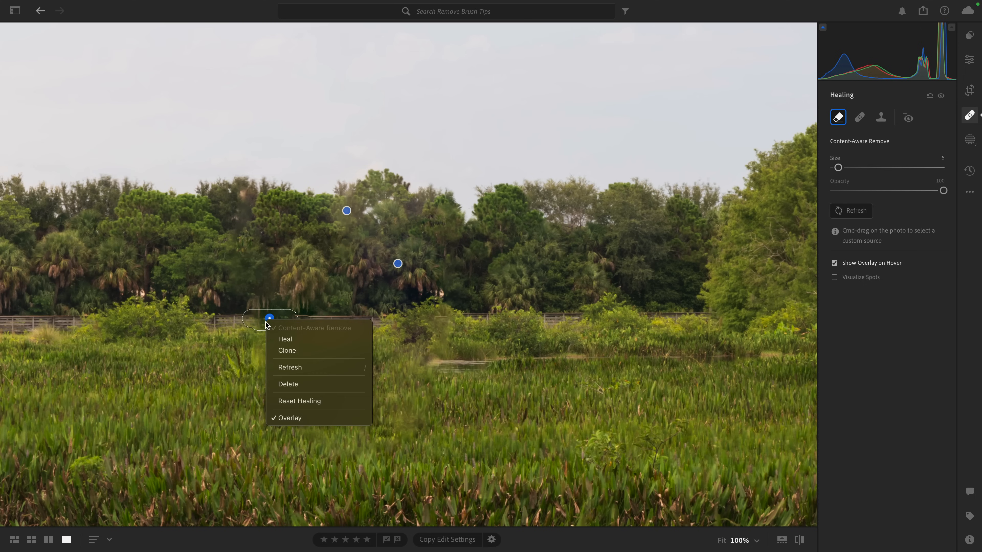
pyautogui.click(290, 382)
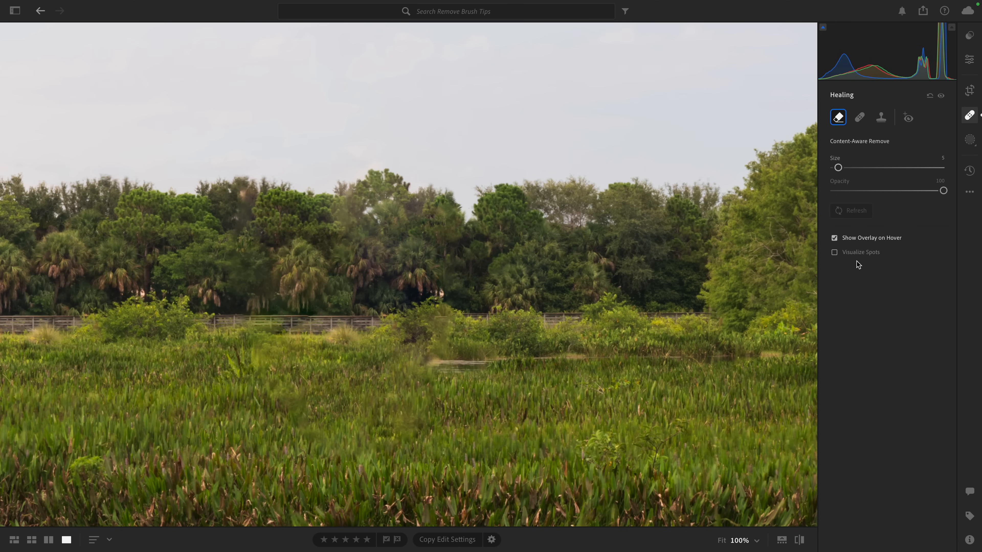
# Hide the overlay, set the Remove brush size to 9, and paint horizontally over the bushes in front of the fence
pyautogui.click(857, 241)
pyautogui.press(']')
pyautogui.press(']')
pyautogui.press(']')
pyautogui.press(']')
pyautogui.moveTo(528, 311); pyautogui.dragTo(596, 314)
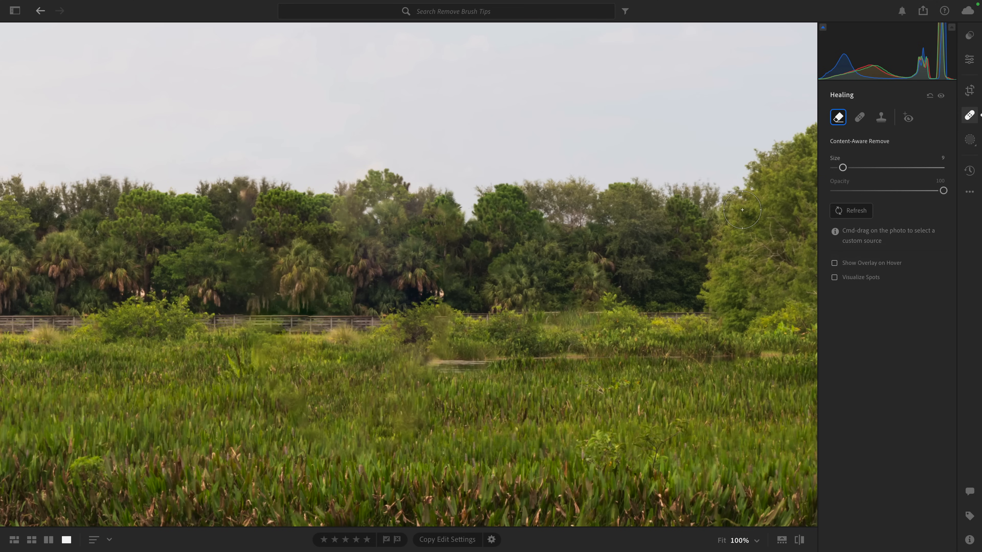
# Switch the fence bush spot to Heal with feather 50, and convert it to Clone
pyautogui.click(859, 118)
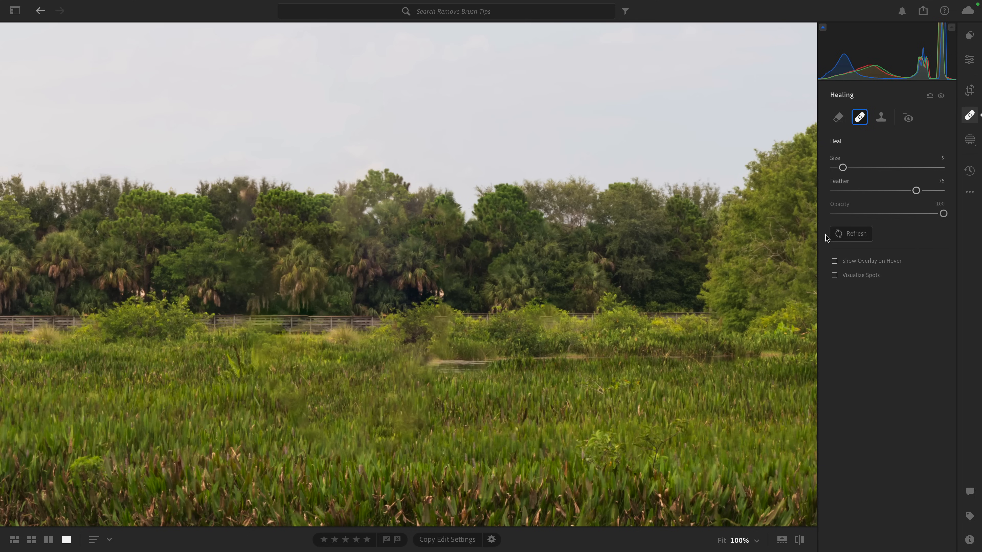
pyautogui.moveTo(916, 191); pyautogui.dragTo(890, 203)
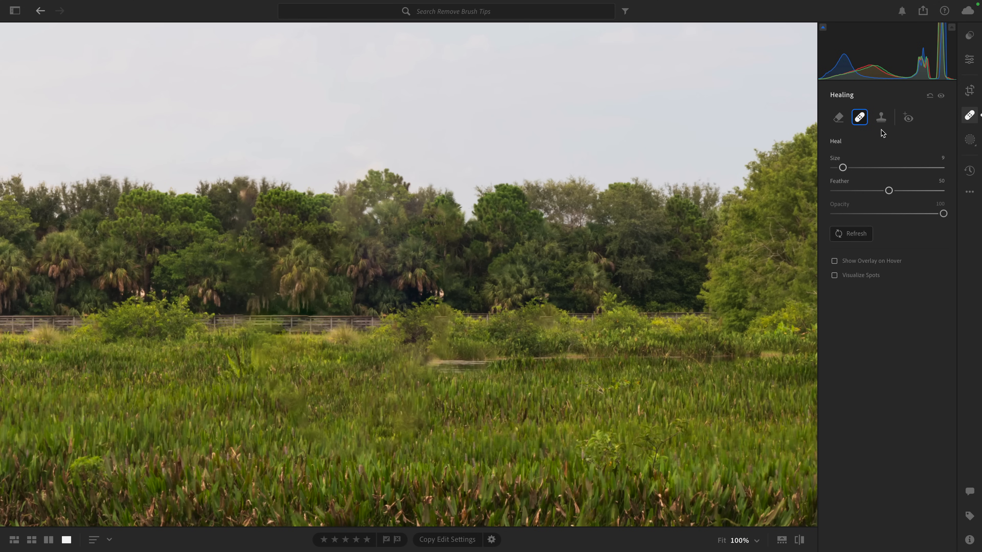
pyautogui.click(881, 121)
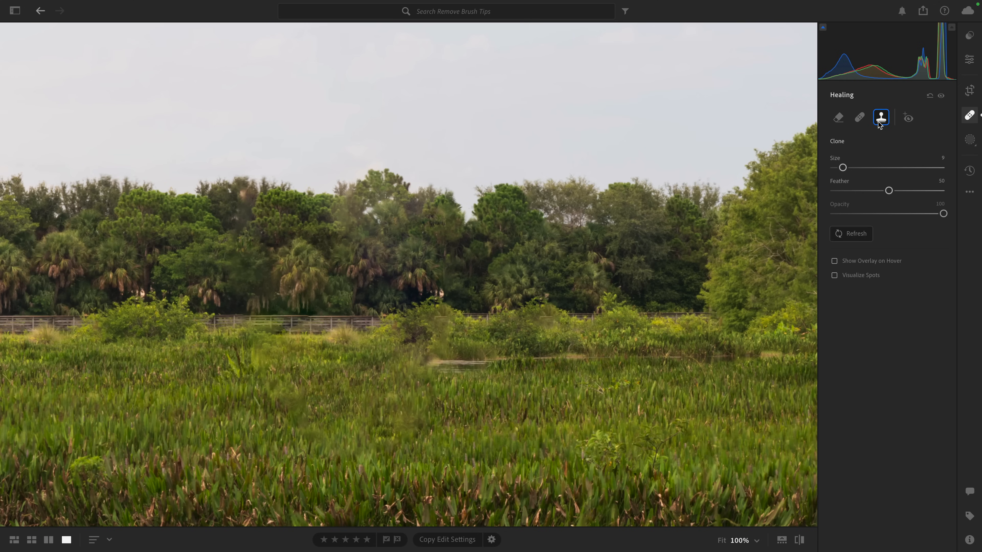
# Show the overlay and move the Clone source along the fence, away from the bush spot, checking the result without the overlay
pyautogui.click(861, 266)
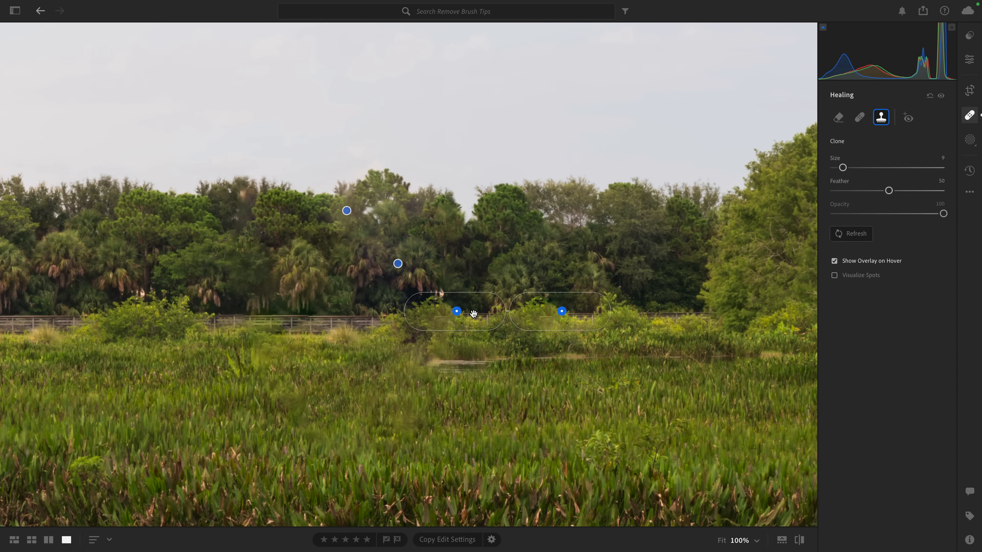
pyautogui.moveTo(473, 313); pyautogui.dragTo(362, 317)
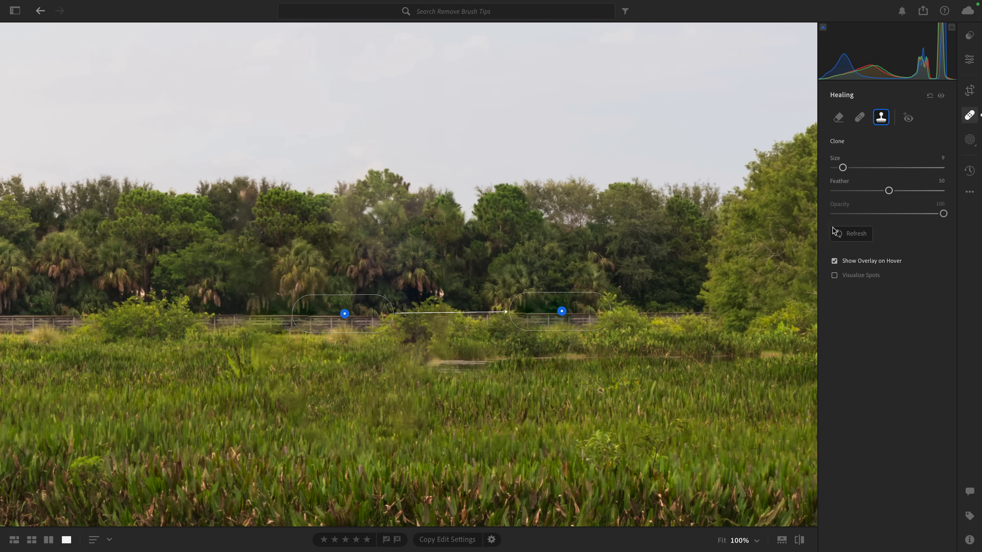
pyautogui.click(845, 262)
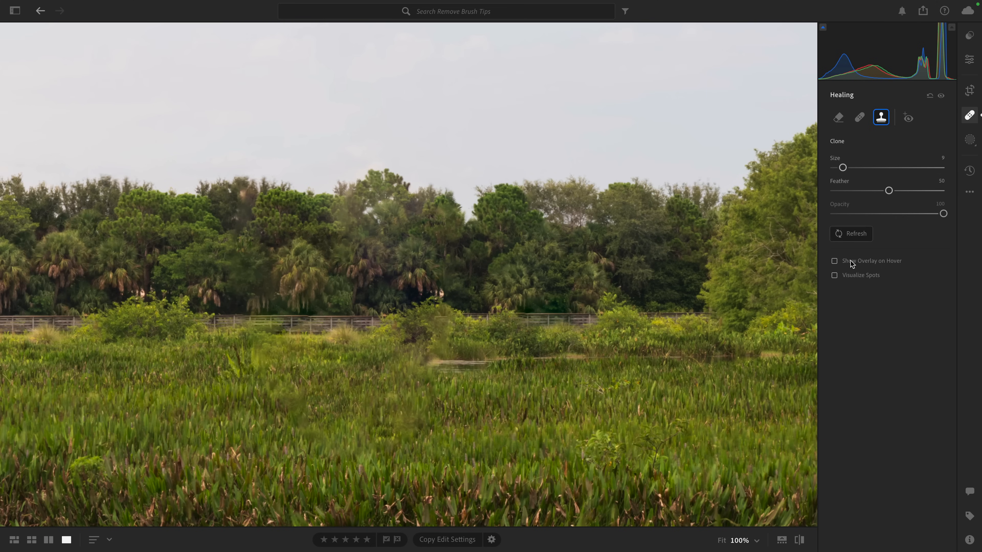
pyautogui.click(852, 263)
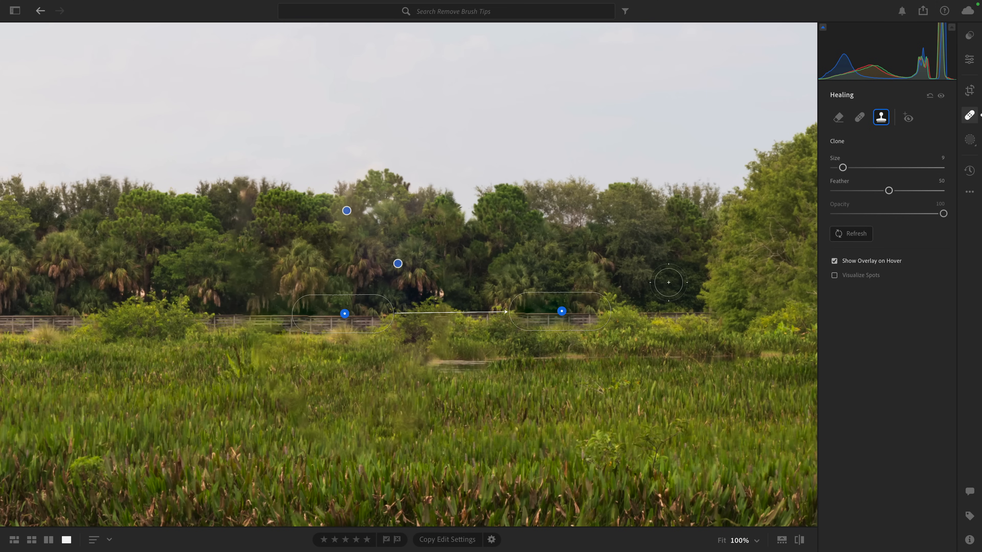
# Convert the fence bush spot back to Content-Aware Remove and refresh its fill
pyautogui.click(841, 117)
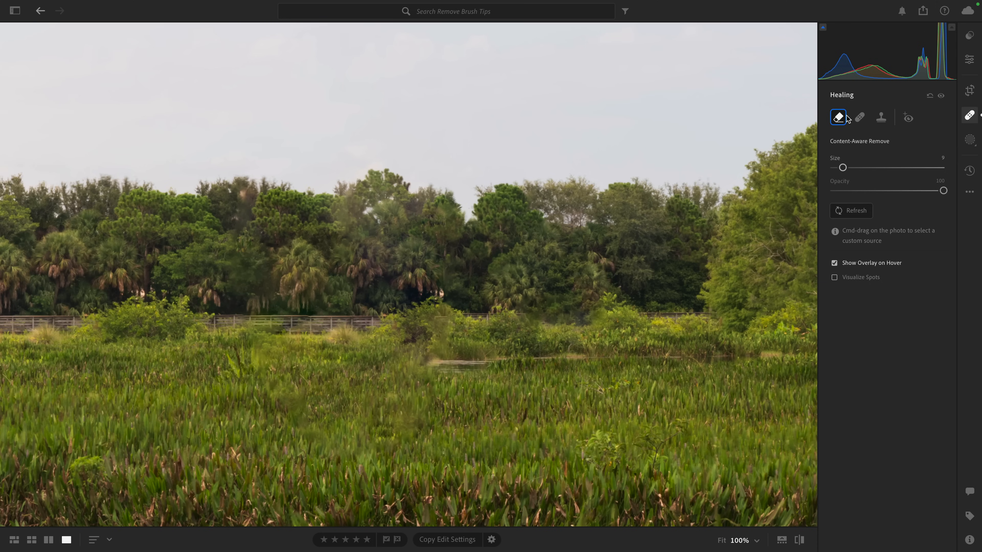
pyautogui.moveTo(855, 215)
pyautogui.click(852, 216)
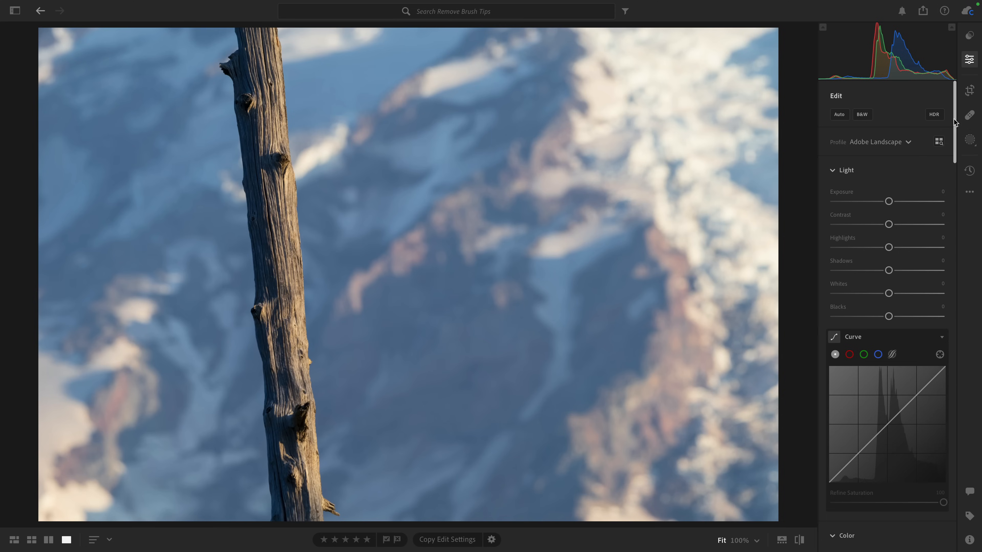
# Open the Healing tools for the mountain photo and set the Content-Aware Remove brush size to 53
pyautogui.click(969, 115)
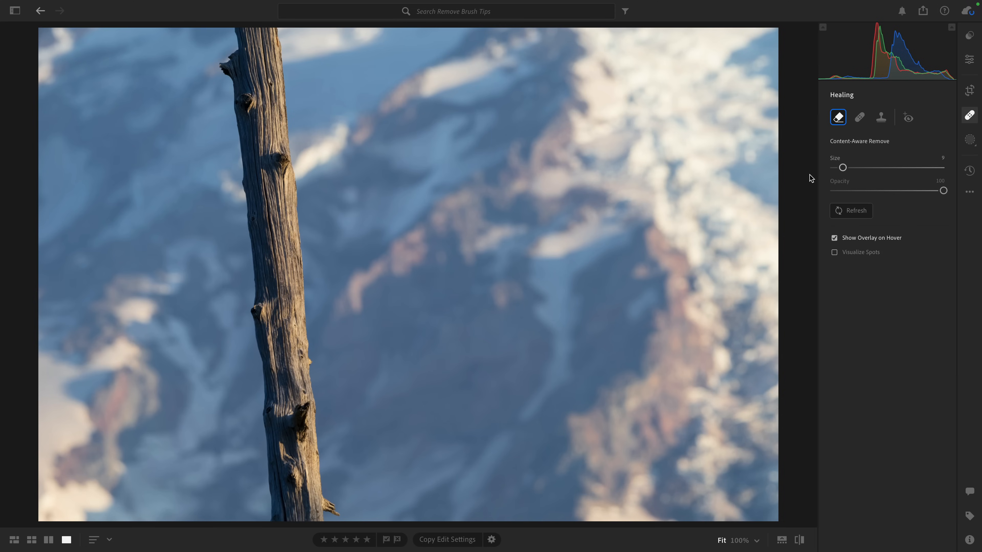
pyautogui.moveTo(843, 167); pyautogui.dragTo(871, 169)
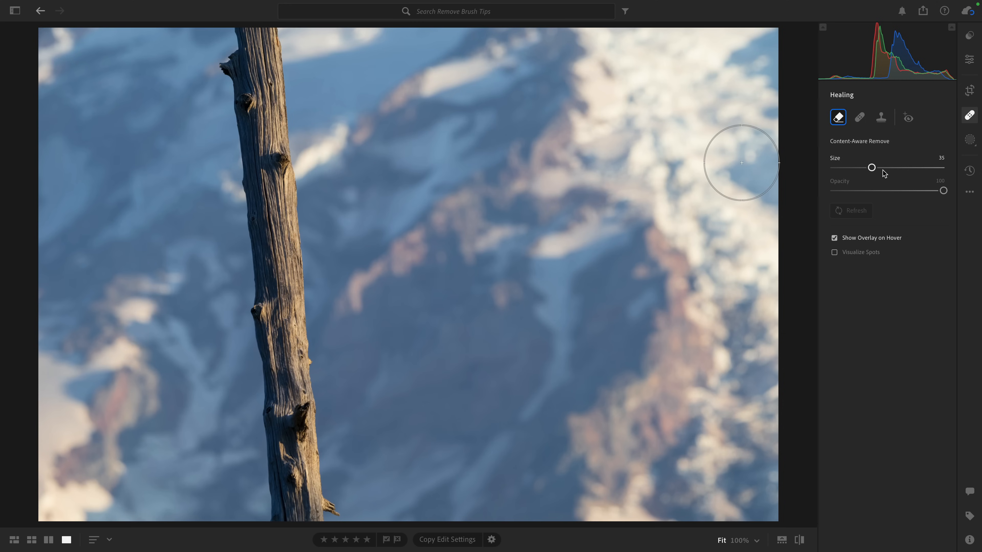
pyautogui.moveTo(871, 168); pyautogui.dragTo(891, 167)
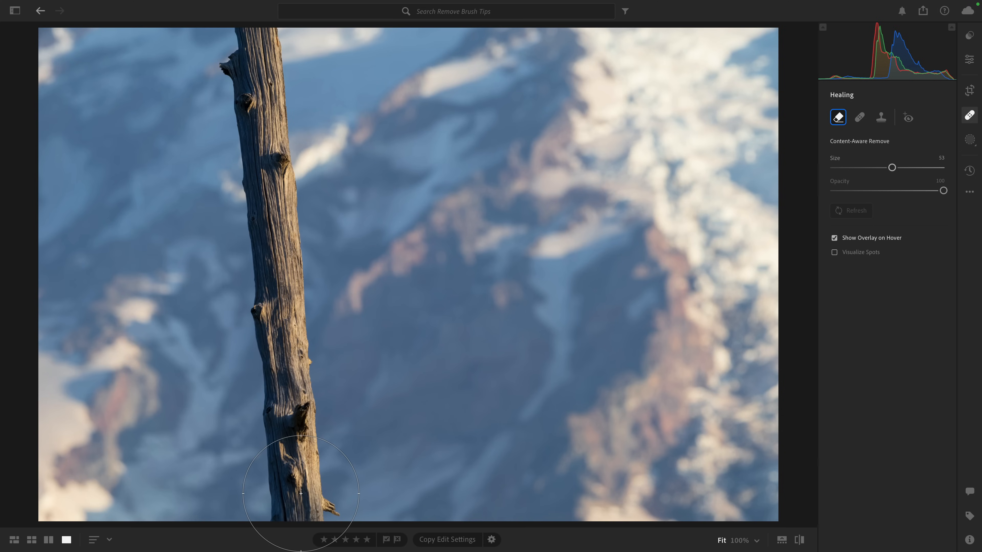
# Try to remove the bare tree trunk with one freehand stroke from base to top, and delete that healing spot
pyautogui.moveTo(301, 494)
pyautogui.mouseDown()
pyautogui.moveTo(292, 264)
pyautogui.moveTo(272, 235)
pyautogui.moveTo(272, 163)
pyautogui.moveTo(254, 126)
pyautogui.moveTo(248, 39)
pyautogui.mouseUp()
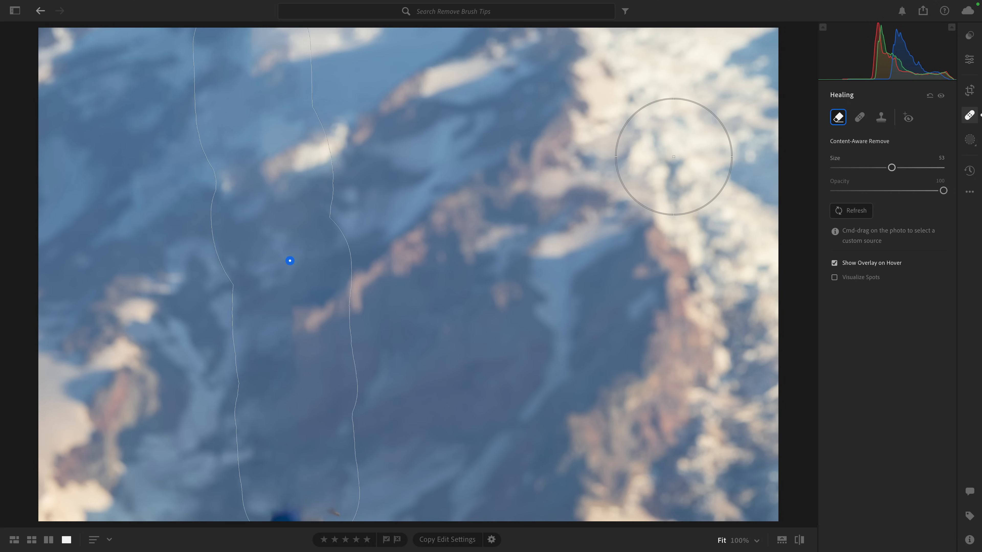
pyautogui.rightClick(290, 262)
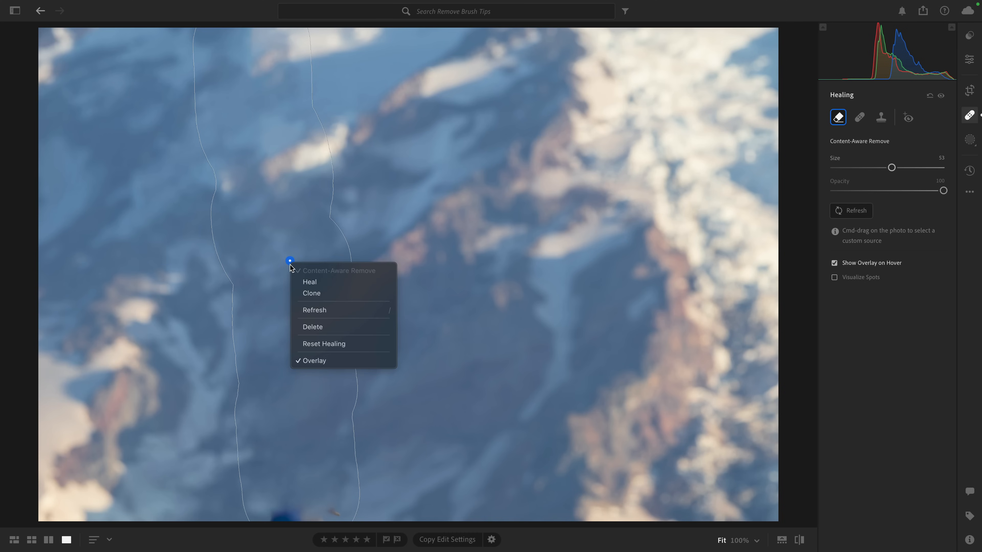
pyautogui.click(307, 328)
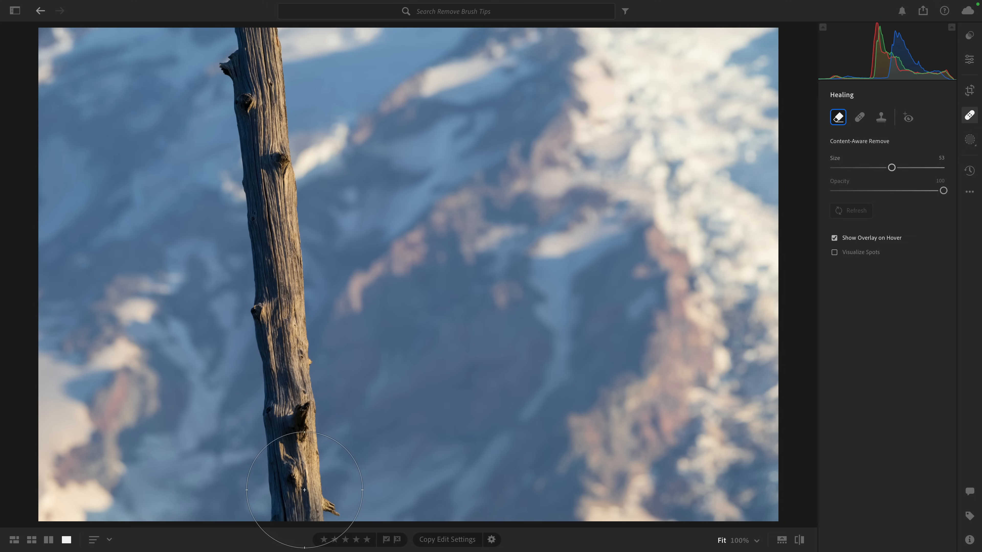
# Remove the whole tree trunk with a straight stroke joining its base and top, and hide the overlay
pyautogui.click(299, 506)
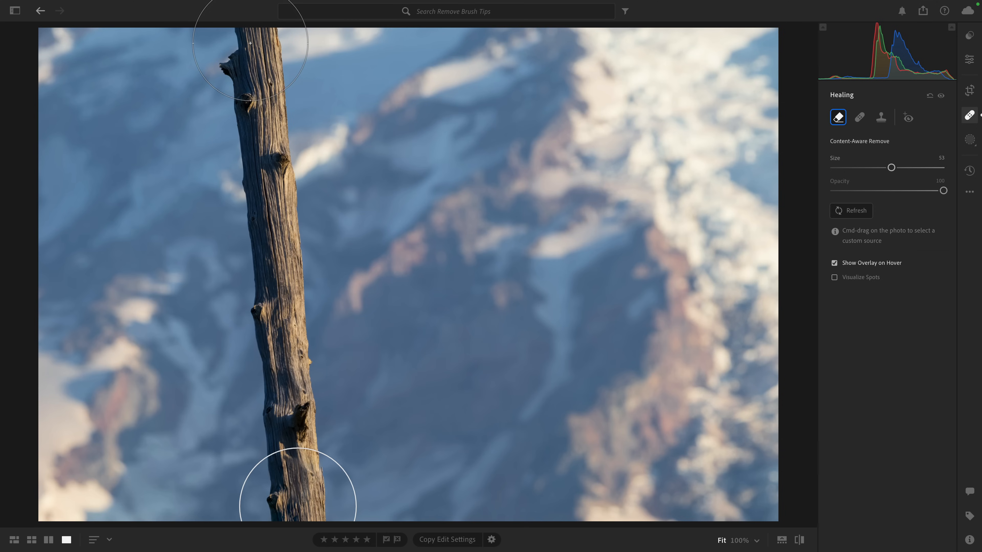
pyautogui.keyDown('shift'); pyautogui.click(250, 43); pyautogui.keyUp('shift')
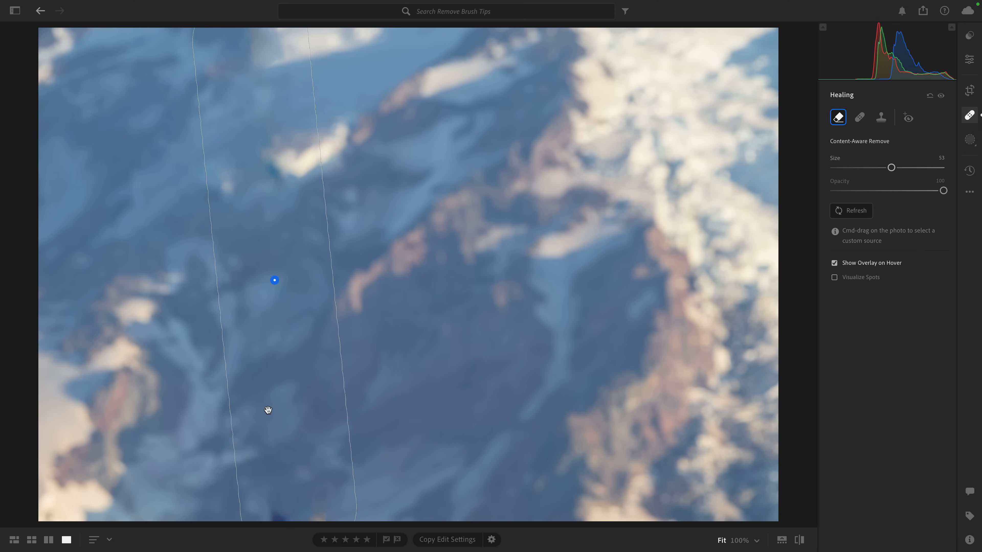
pyautogui.click(835, 263)
# Set the Remove brush size to 37 and paint over the leftover dark spot at the removed trunk's base
pyautogui.moveTo(890, 167); pyautogui.dragTo(874, 169)
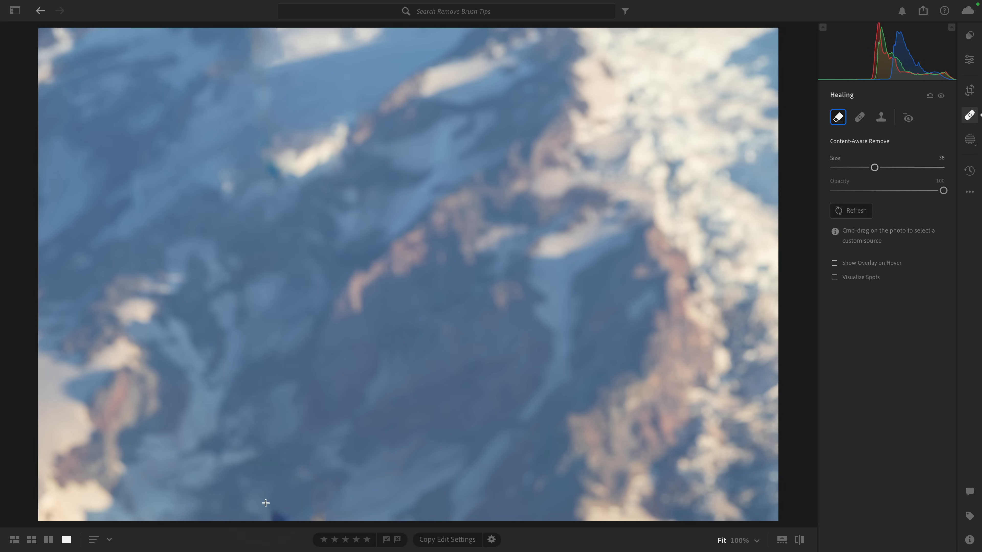
pyautogui.moveTo(265, 503)
pyautogui.mouseDown()
pyautogui.moveTo(304, 503)
pyautogui.moveTo(266, 503)
pyautogui.mouseUp()
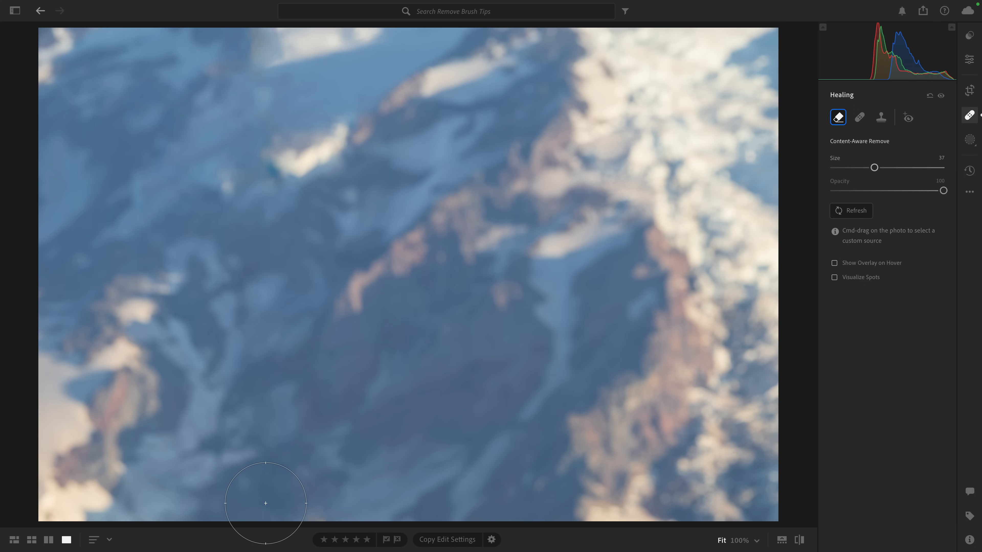
# Compare the mountain photo with its original version and return to the edited view
pyautogui.press('\\')
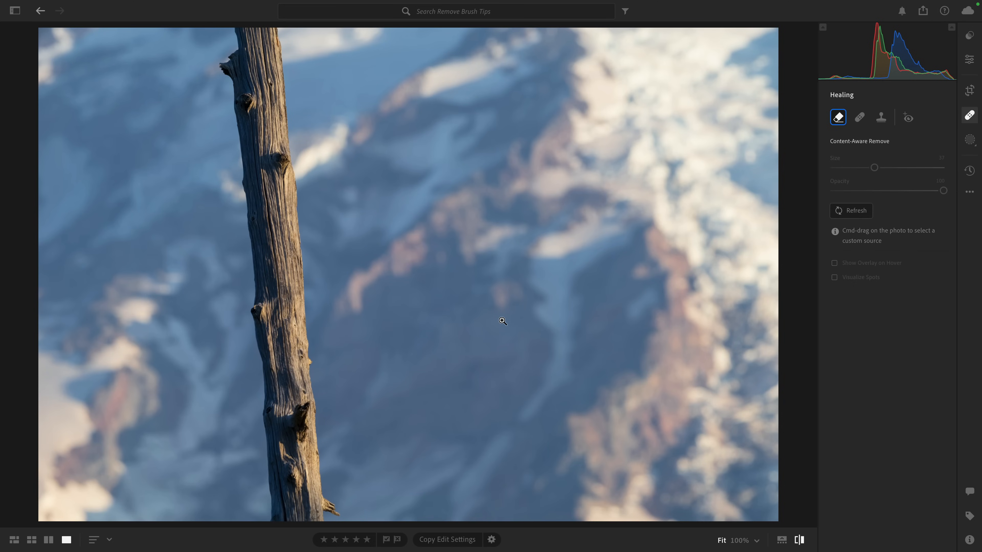
pyautogui.press('\\')
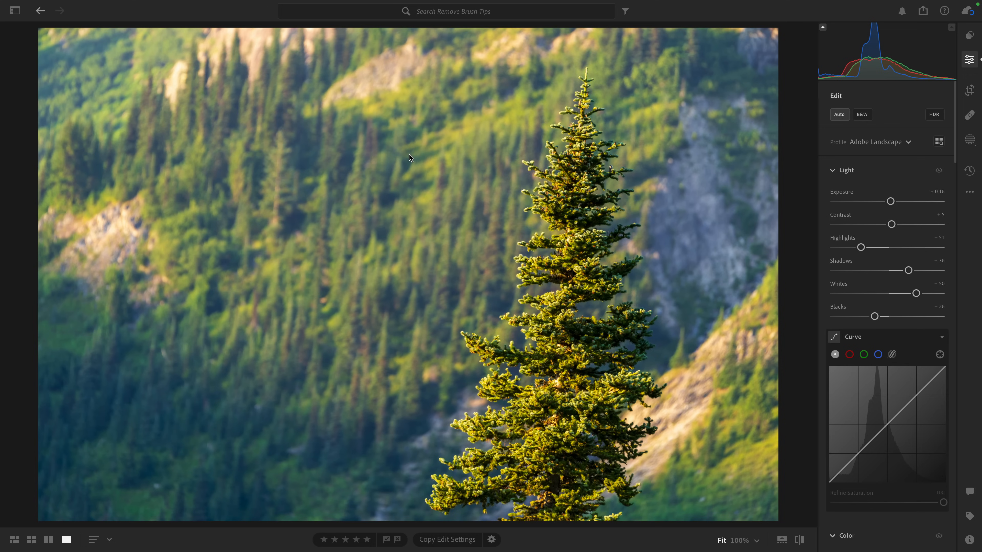
# Set the Content-Aware Remove brush size to 57 and paint over the entire large evergreen tree in the forest photo
pyautogui.click(968, 115)
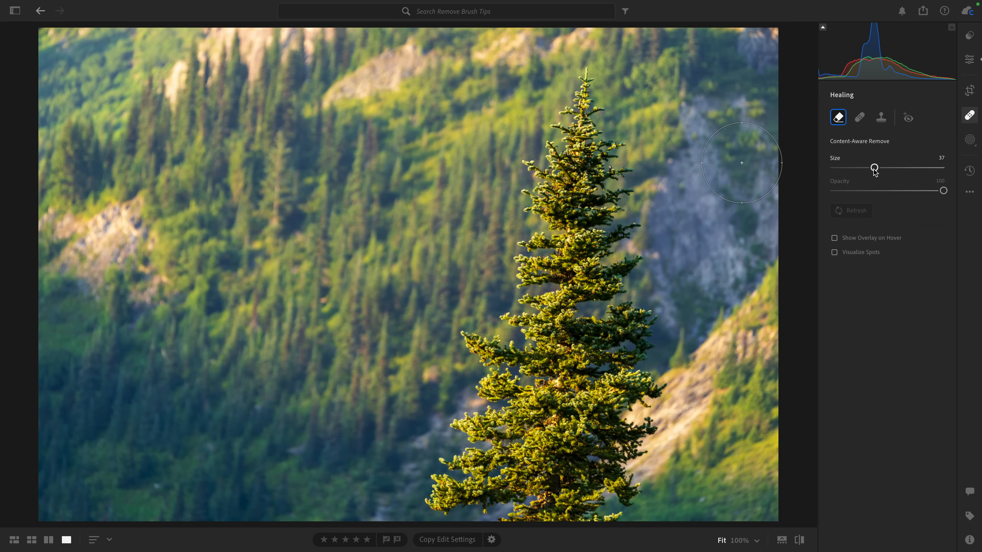
pyautogui.moveTo(874, 168); pyautogui.dragTo(895, 169)
pyautogui.moveTo(590, 104)
pyautogui.mouseDown()
pyautogui.moveTo(589, 207)
pyautogui.moveTo(621, 306)
pyautogui.moveTo(625, 514)
pyautogui.moveTo(529, 522)
pyautogui.moveTo(458, 512)
pyautogui.moveTo(491, 480)
pyautogui.moveTo(497, 448)
pyautogui.moveTo(536, 450)
pyautogui.moveTo(503, 420)
pyautogui.moveTo(509, 372)
pyautogui.moveTo(497, 360)
pyautogui.moveTo(573, 99)
pyautogui.moveTo(586, 266)
pyautogui.mouseUp()
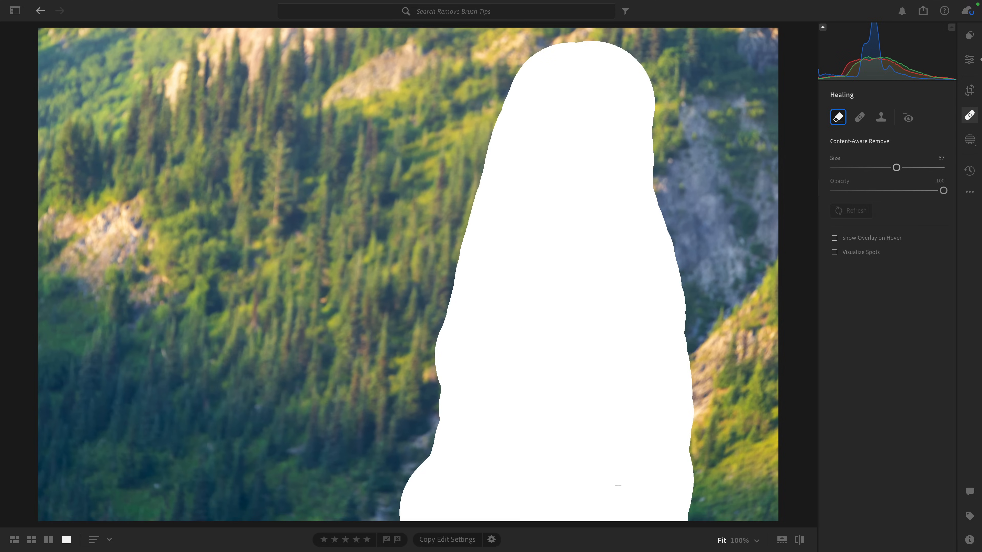
pyautogui.moveTo(618, 486)
pyautogui.mouseDown()
pyautogui.moveTo(662, 518)
pyautogui.moveTo(650, 464)
pyautogui.mouseUp()
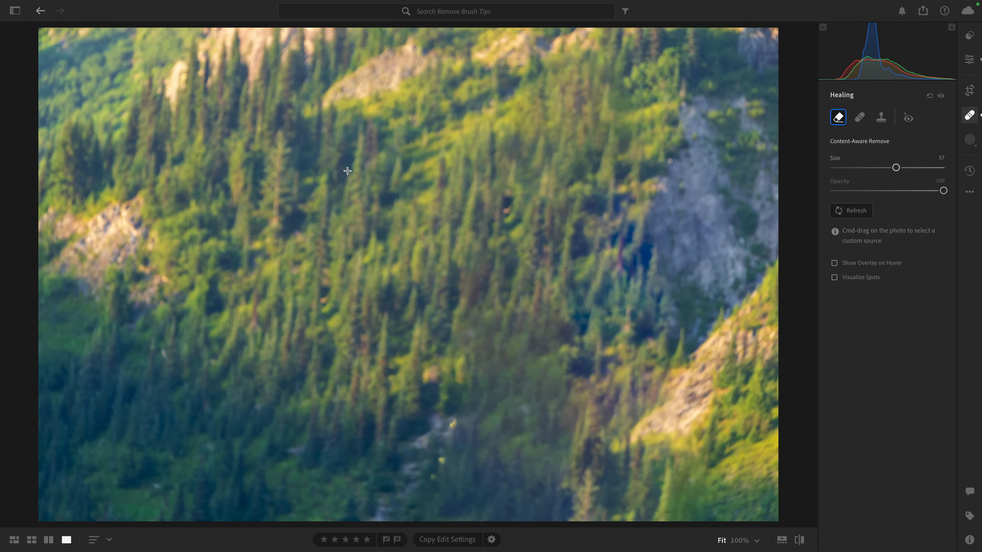
# Try custom source areas from the forested hillside for the removed evergreen, refresh the fill, and compare with the original
pyautogui.moveTo(348, 171)
pyautogui.mouseDown()
pyautogui.moveTo(297, 229)
pyautogui.moveTo(234, 339)
pyautogui.mouseUp()
pyautogui.click(310, 242)
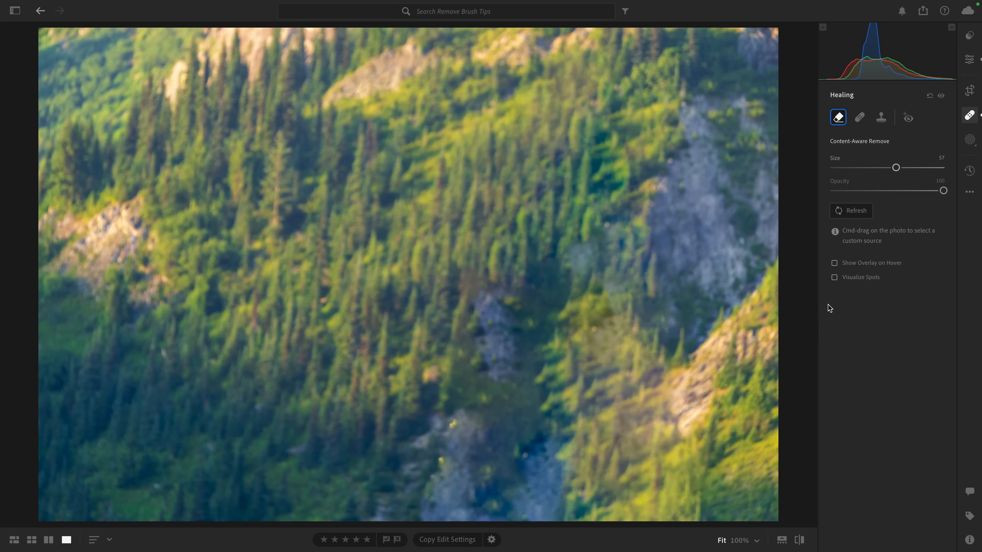
pyautogui.click(846, 211)
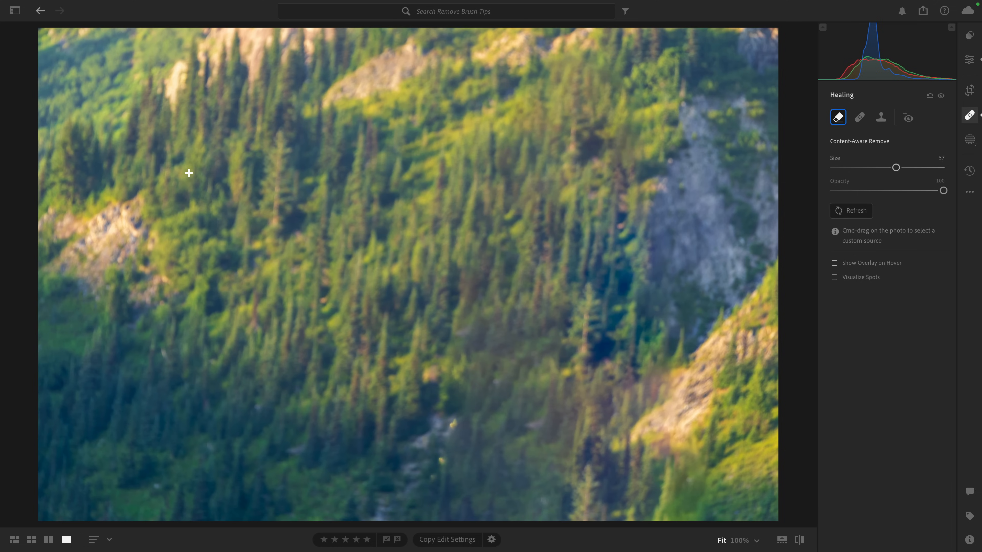
pyautogui.moveTo(188, 173)
pyautogui.mouseDown()
pyautogui.moveTo(234, 226)
pyautogui.moveTo(379, 331)
pyautogui.mouseUp()
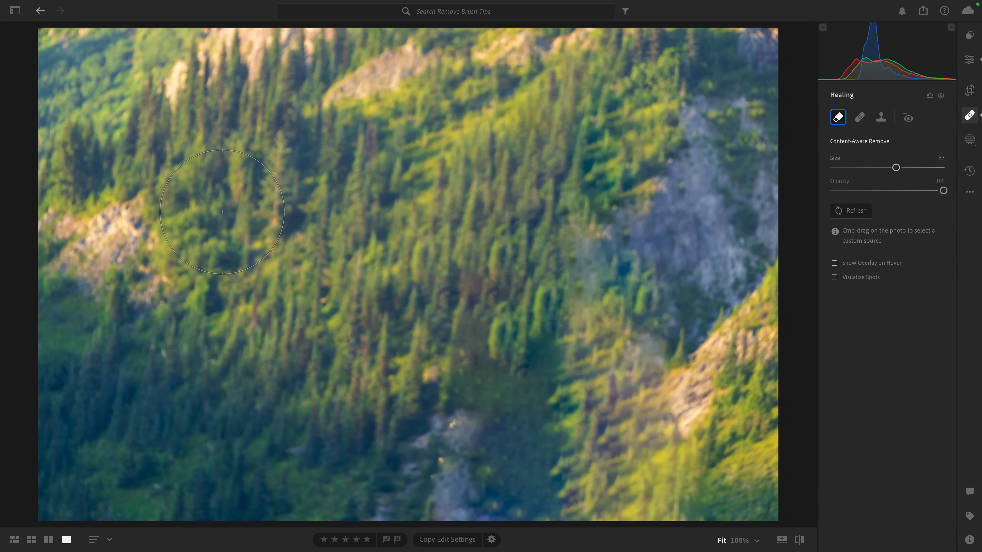
pyautogui.press('\\')
pyautogui.moveTo(457, 429)
pyautogui.mouseDown()
pyautogui.moveTo(384, 491)
pyautogui.moveTo(500, 496)
pyautogui.mouseUp()
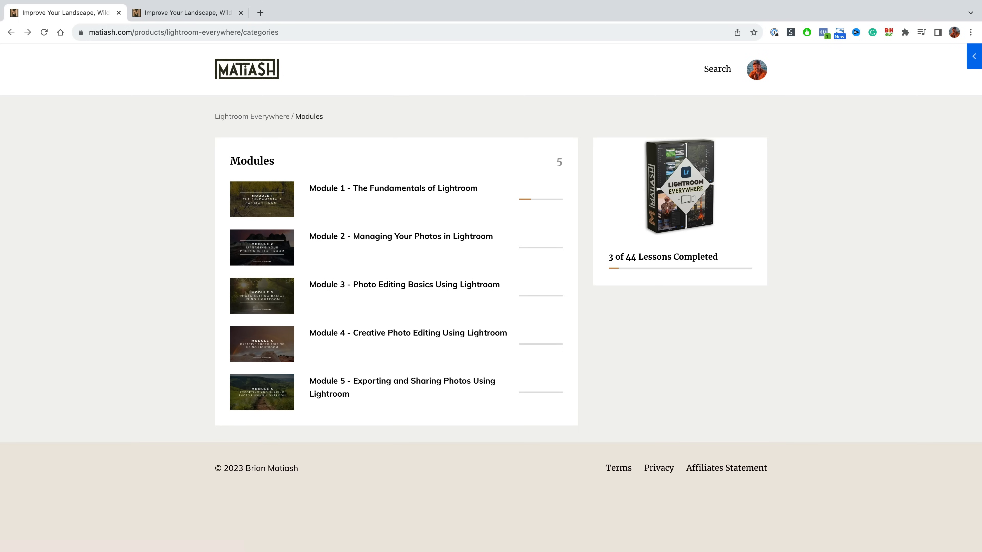
# In the browser, open Module 2 - Managing Your Photos in Lightroom and look through its lessons
pyautogui.click(286, 237)
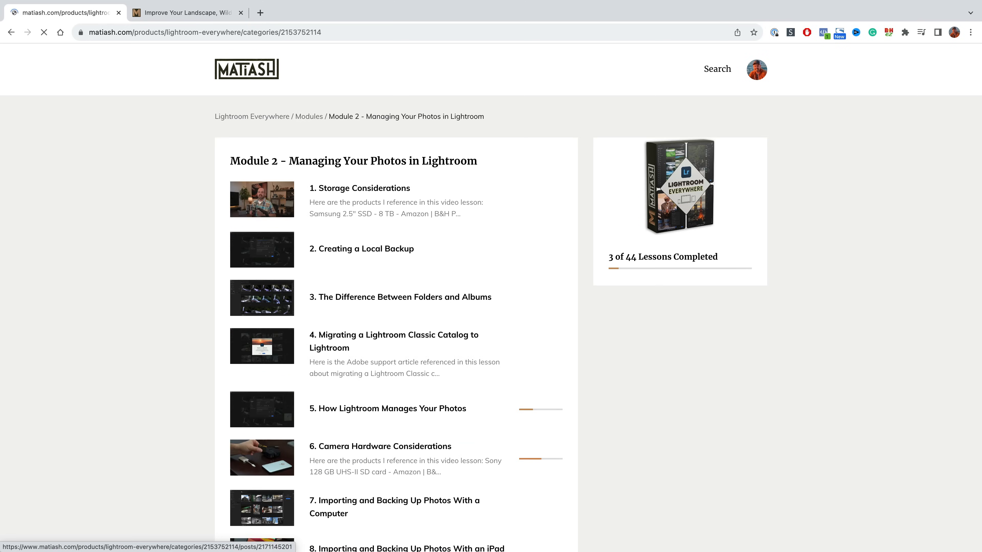
pyautogui.scroll(-2, 286, 238)
pyautogui.scroll(-4, 286, 238)
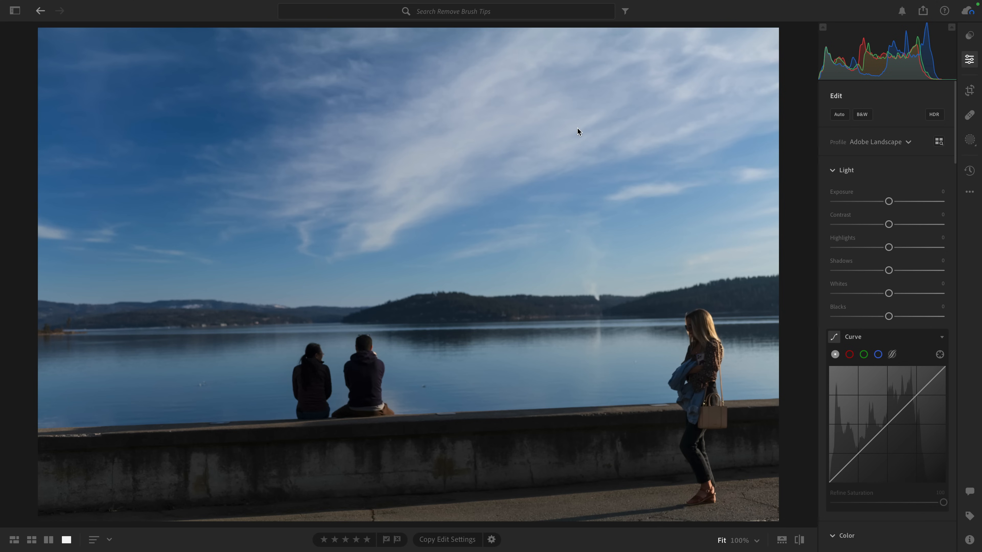
# Apply Auto light adjustments to the lake photo and level its horizon with the Crop tool
pyautogui.click(838, 114)
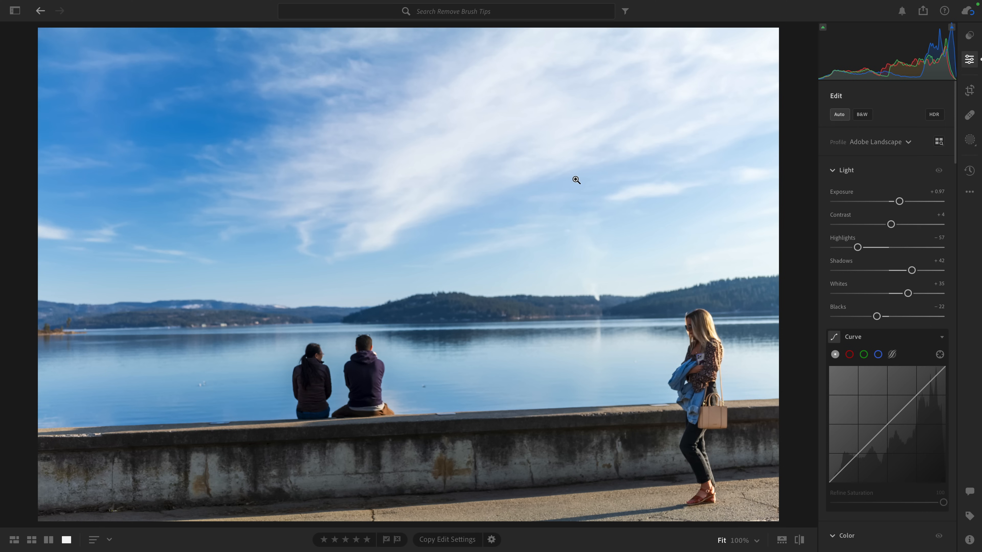
pyautogui.press('c')
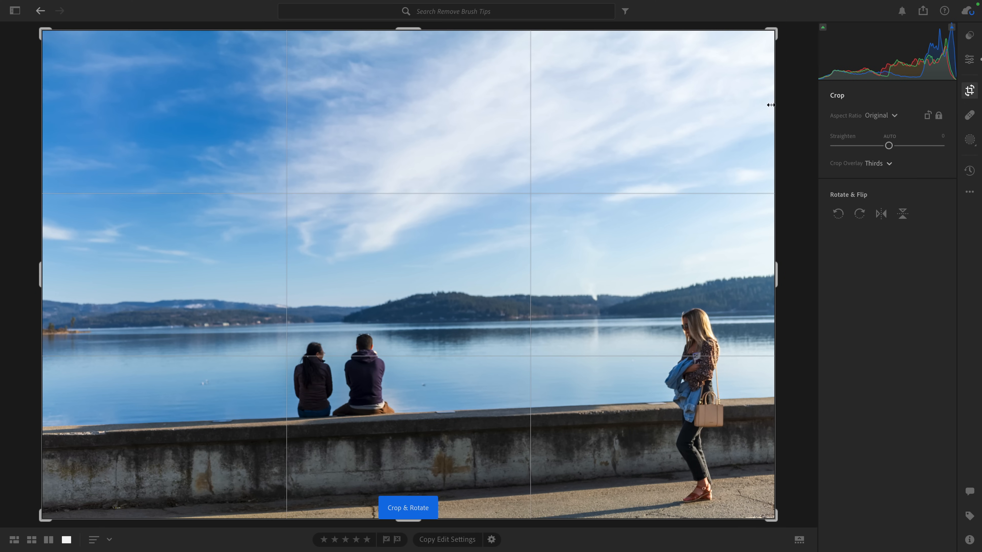
pyautogui.moveTo(789, 52); pyautogui.dragTo(794, 47)
pyautogui.press('Return')
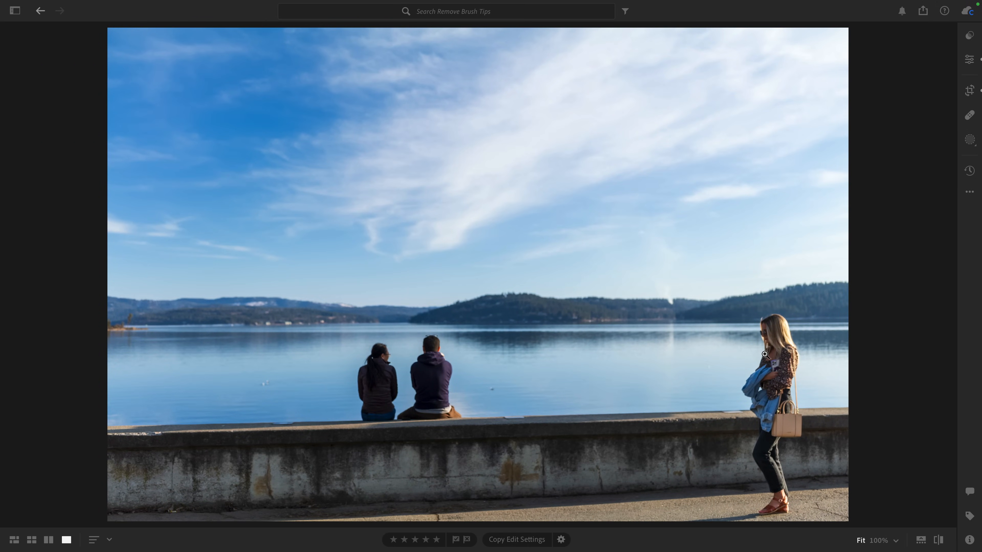
# Try to remove the standing woman with the Content-Aware Remove brush at size 36, refreshing the generated fill twice
pyautogui.click(970, 115)
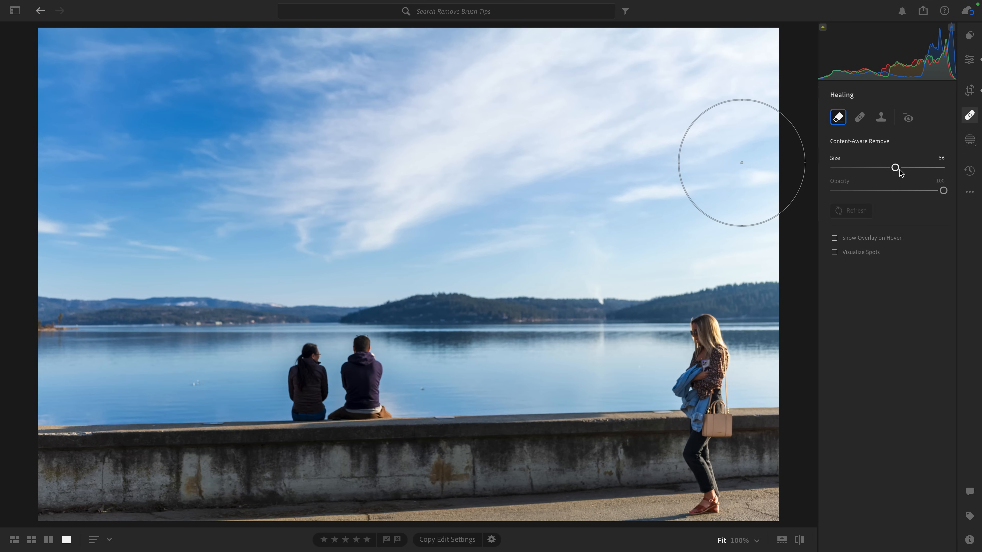
pyautogui.moveTo(895, 167); pyautogui.dragTo(872, 167)
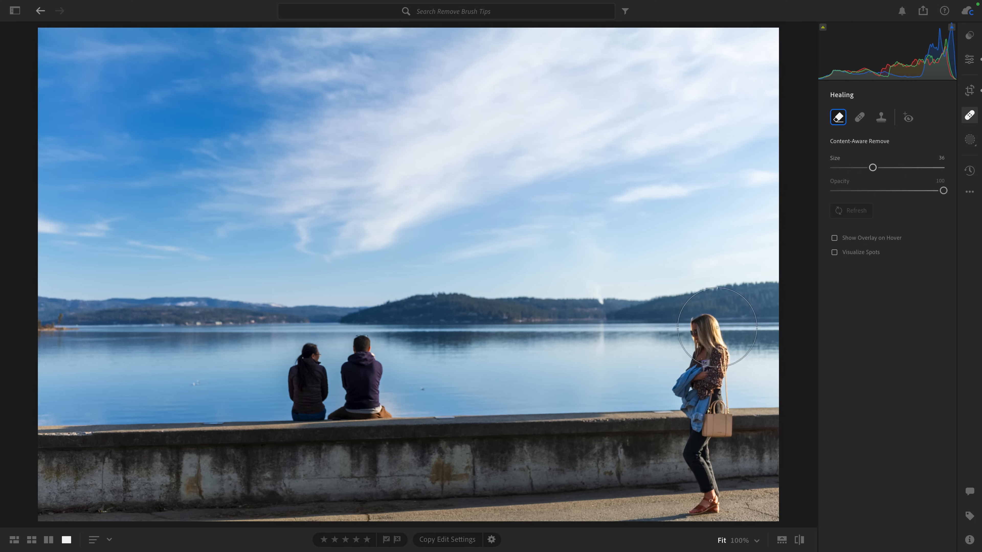
pyautogui.moveTo(701, 333)
pyautogui.mouseDown()
pyautogui.moveTo(705, 506)
pyautogui.moveTo(637, 528)
pyautogui.mouseUp()
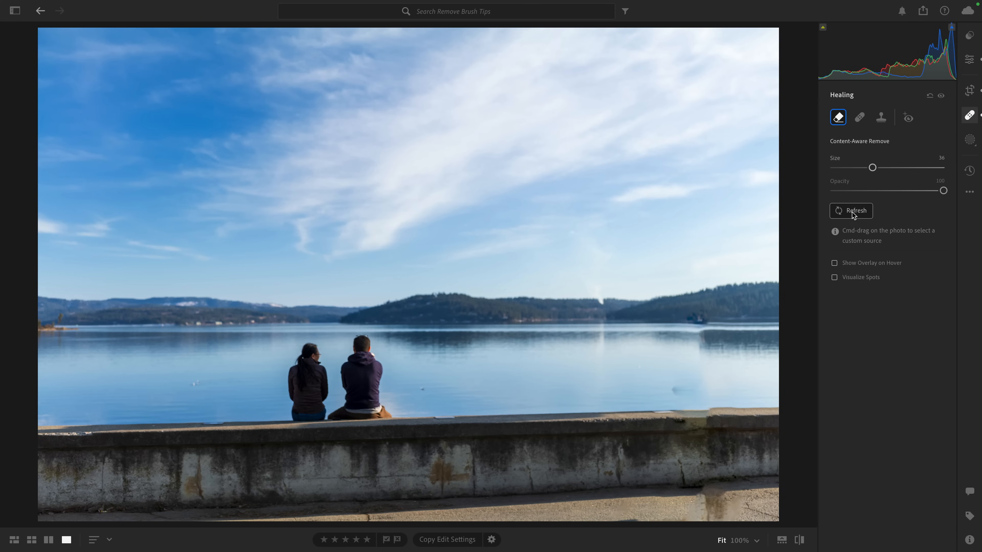
pyautogui.click(854, 213)
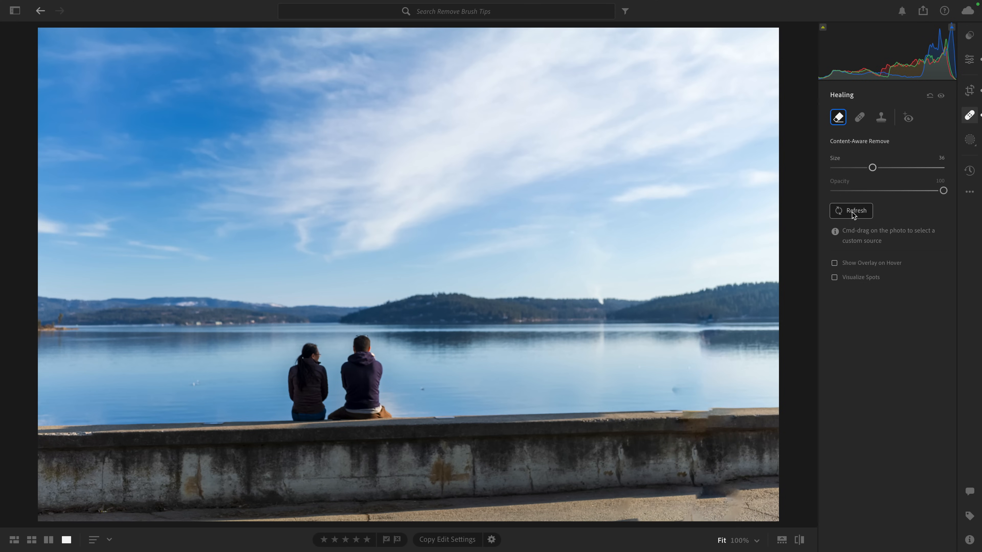
pyautogui.click(853, 213)
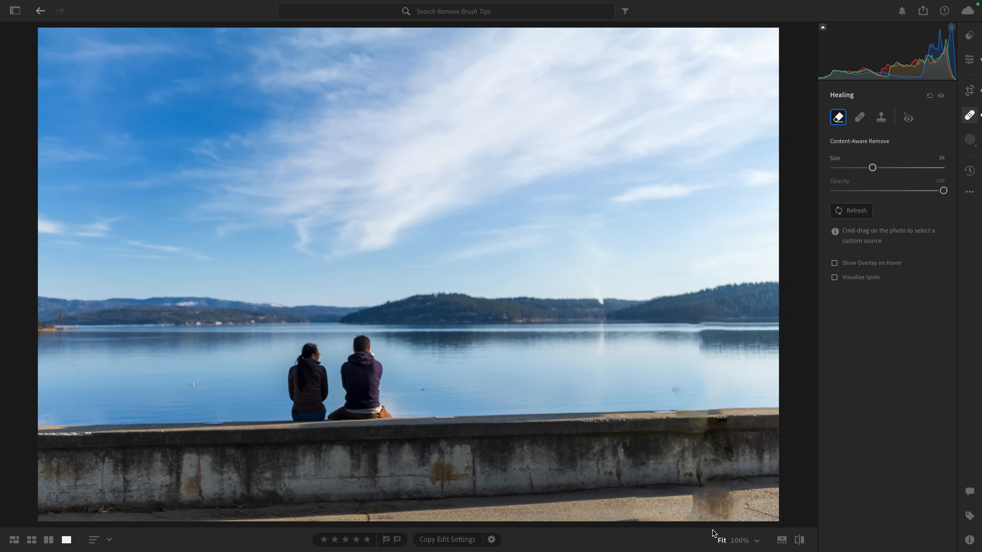
# Paint over the smudge on the pavement with the Remove brush at size 19, and reset all healing edits
pyautogui.scroll(-5, 714, 501)
pyautogui.scroll(-3, 732, 505)
pyautogui.moveTo(734, 505); pyautogui.dragTo(691, 514)
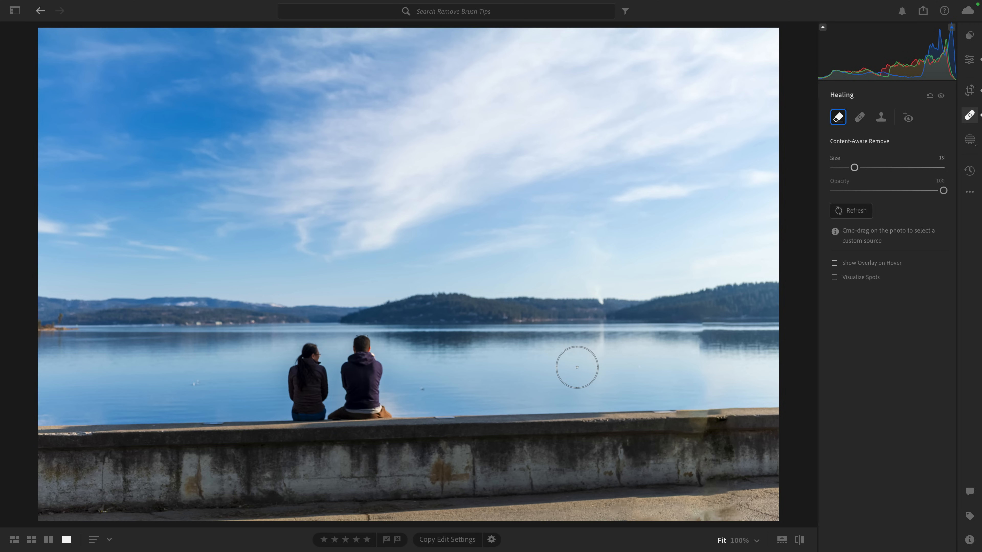
pyautogui.click(930, 97)
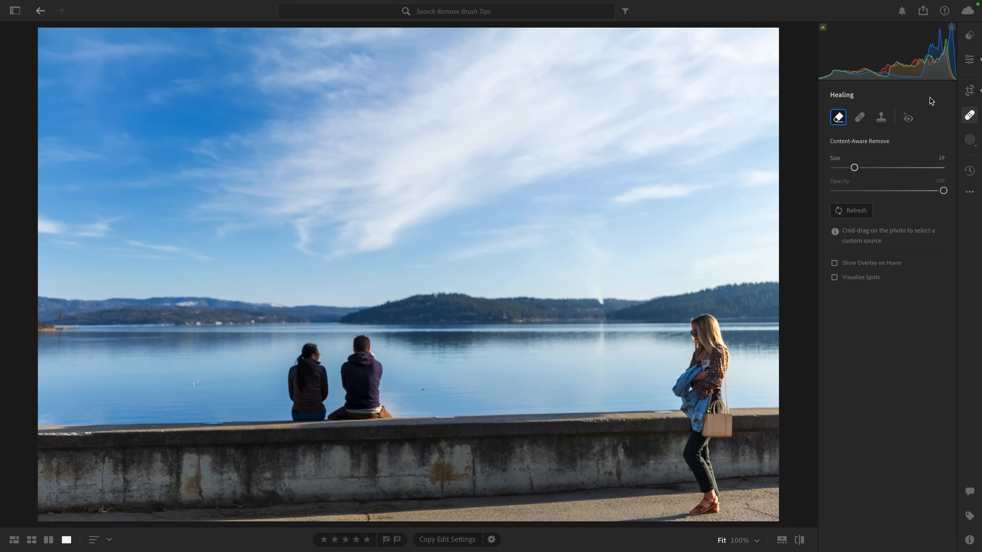
# Open the lake photo in Photoshop for editing and choose the Remove Tool
pyautogui.rightClick(361, 133)
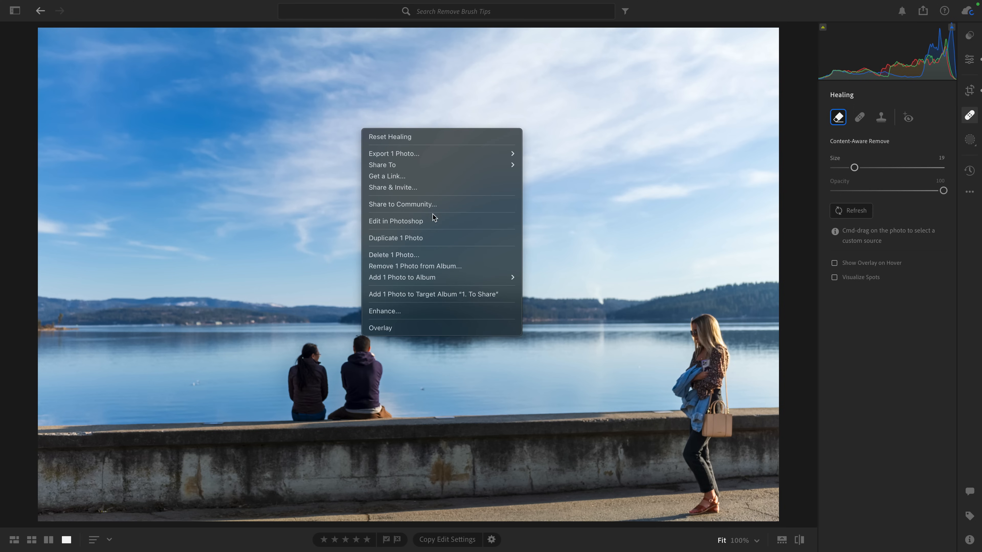
pyautogui.click(438, 219)
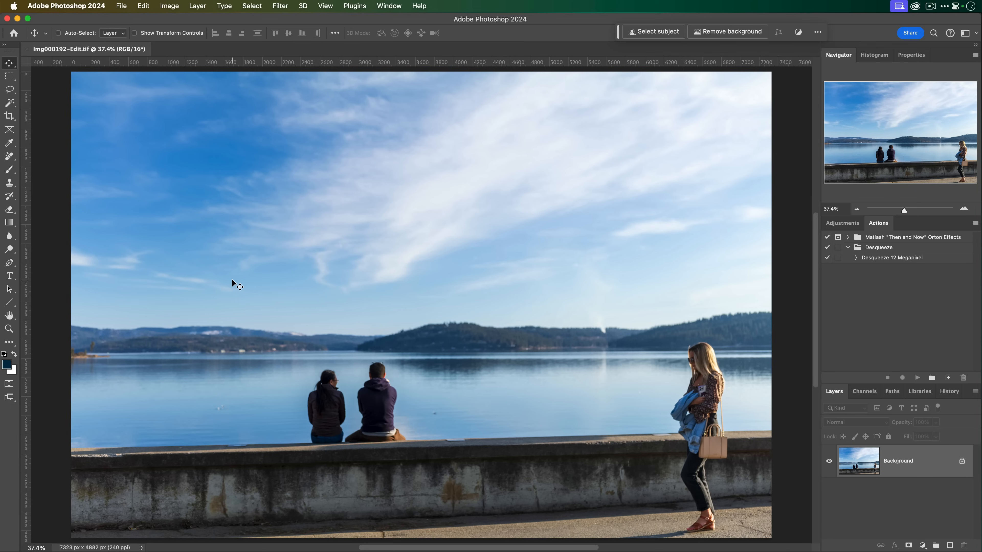
pyautogui.click(12, 160)
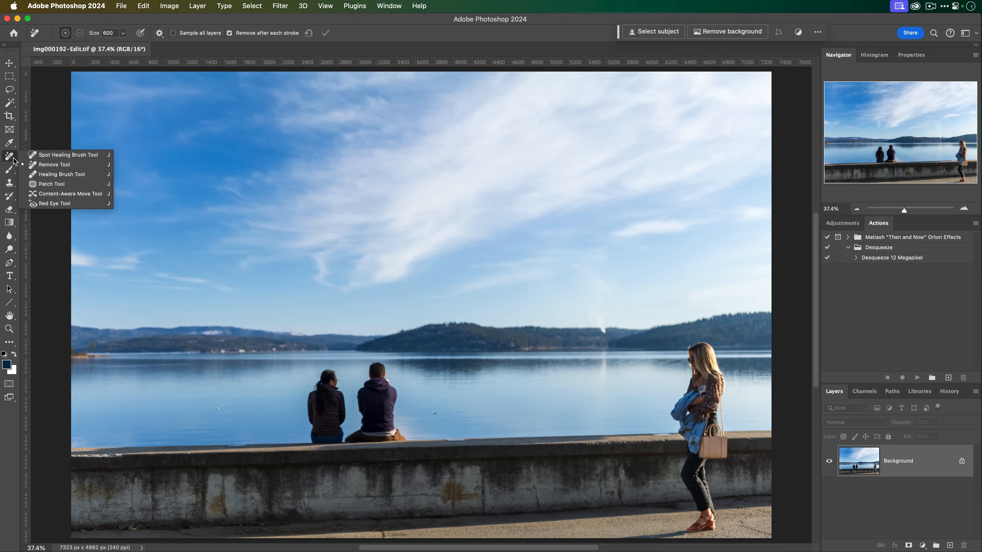
pyautogui.click(60, 156)
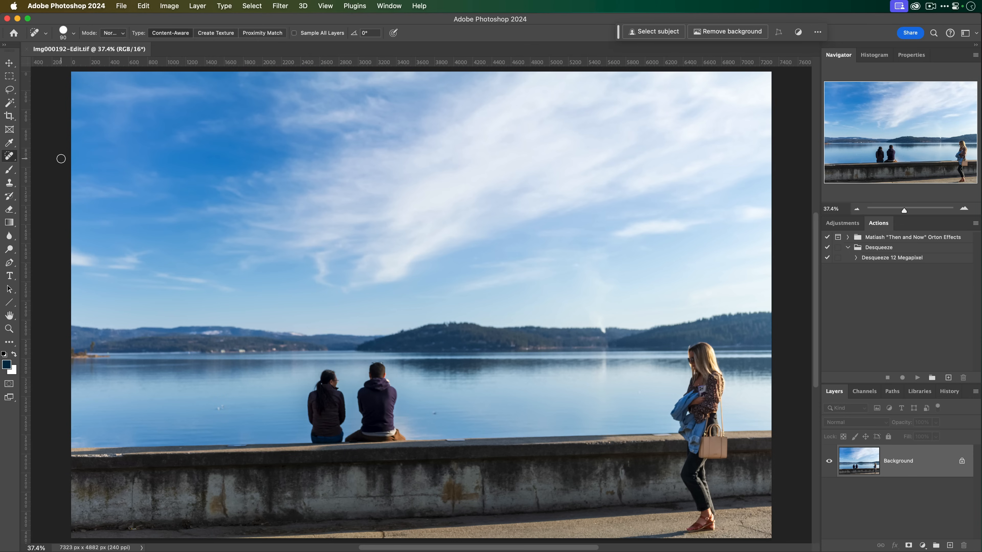
pyautogui.click(11, 160)
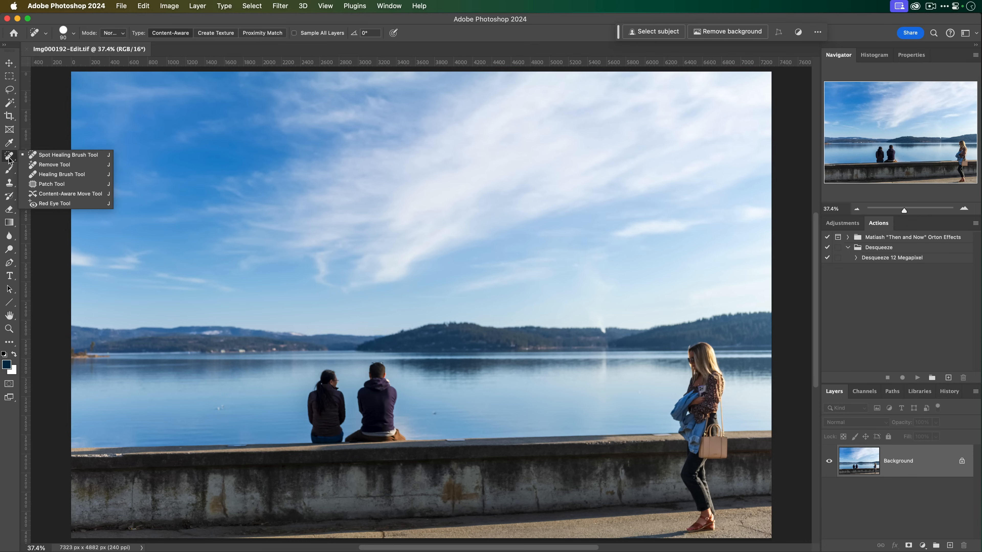
pyautogui.click(60, 165)
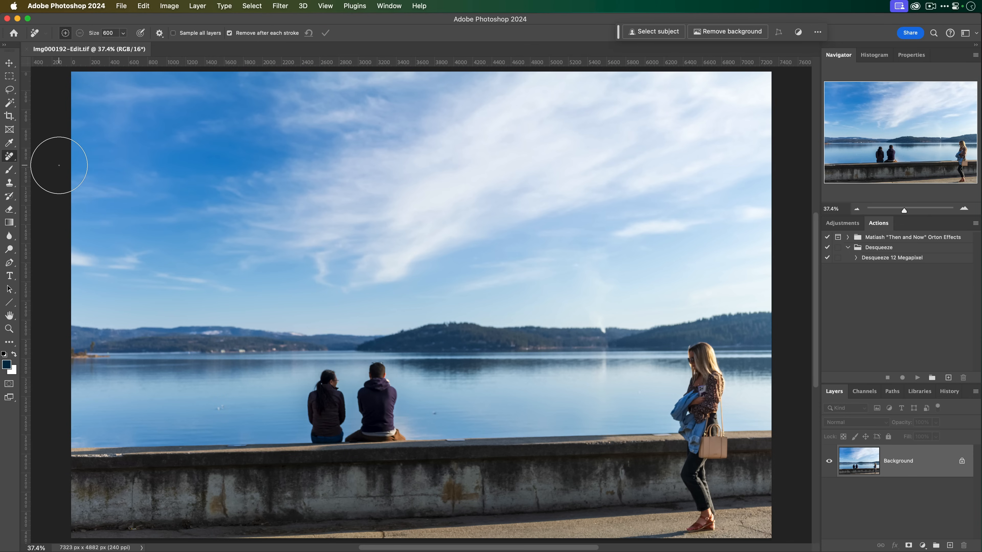
# Paint over the standing woman with the Remove Tool at size 600, undo that removal, and paint over her again
pyautogui.moveTo(702, 356)
pyautogui.mouseDown()
pyautogui.moveTo(708, 429)
pyautogui.moveTo(698, 507)
pyautogui.moveTo(682, 529)
pyautogui.moveTo(628, 529)
pyautogui.moveTo(680, 478)
pyautogui.moveTo(683, 371)
pyautogui.moveTo(690, 348)
pyautogui.moveTo(707, 346)
pyautogui.moveTo(698, 457)
pyautogui.mouseUp()
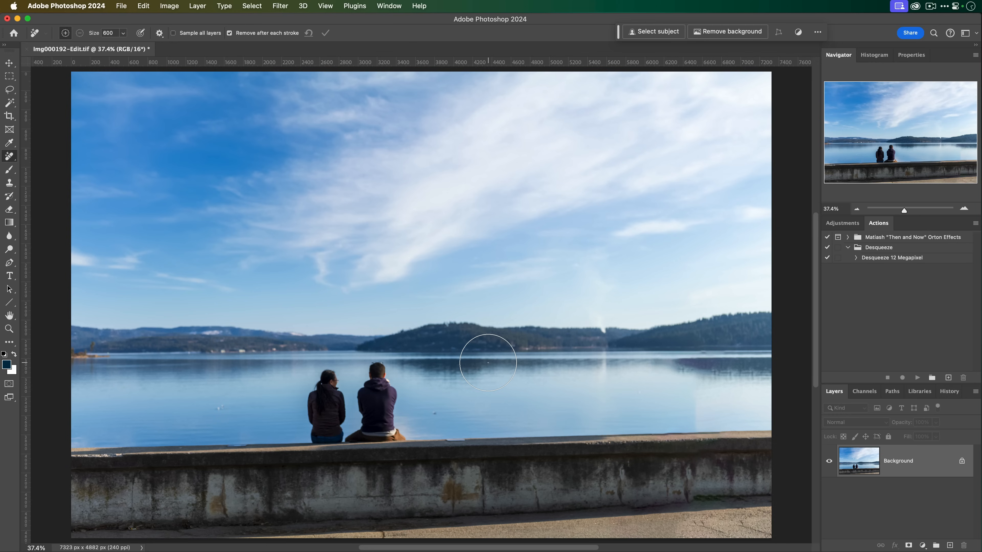
pyautogui.press('super+z')
pyautogui.moveTo(699, 356)
pyautogui.mouseDown()
pyautogui.moveTo(716, 422)
pyautogui.moveTo(704, 524)
pyautogui.moveTo(689, 536)
pyautogui.moveTo(623, 541)
pyautogui.moveTo(686, 525)
pyautogui.moveTo(683, 358)
pyautogui.moveTo(705, 357)
pyautogui.moveTo(718, 391)
pyautogui.mouseUp()
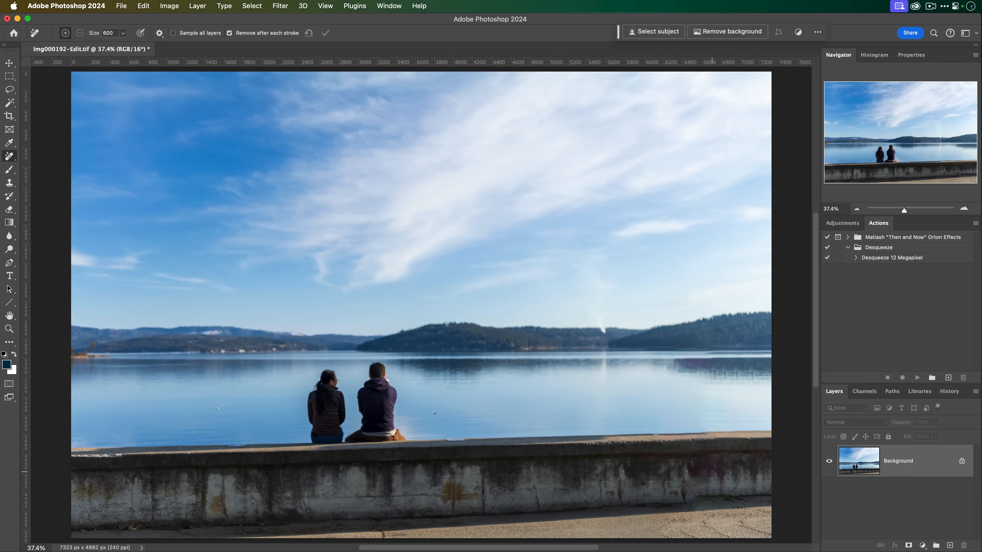
# Reduce the Remove Tool's brush size and clean up leftover blemishes on the pavement and along the far shoreline
pyautogui.press('[')
pyautogui.press('[')
pyautogui.press('[')
pyautogui.press('[')
pyautogui.press('[')
pyautogui.moveTo(713, 498); pyautogui.dragTo(673, 499)
pyautogui.click(707, 353)
pyautogui.click(712, 351)
pyautogui.moveTo(713, 351); pyautogui.dragTo(795, 355)
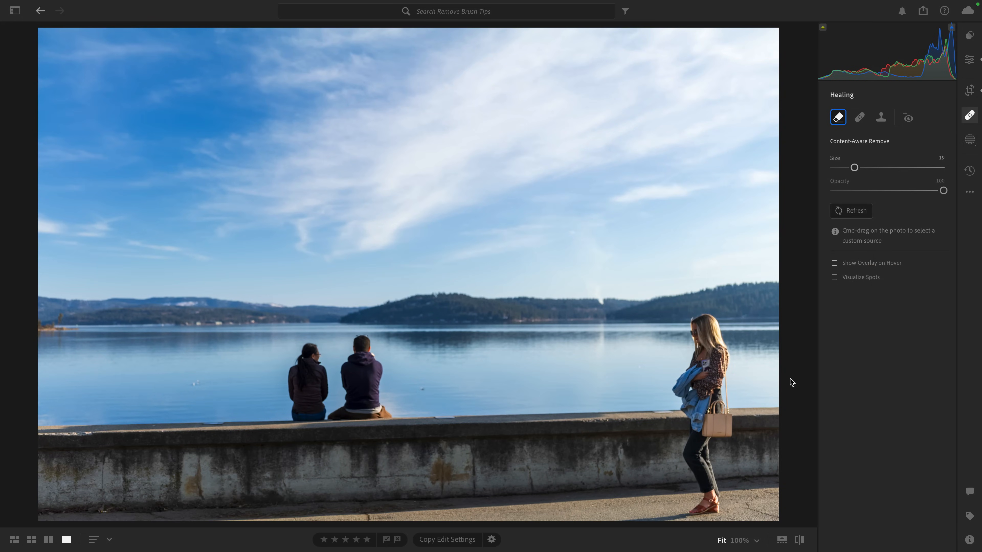
# Switch back to Lightroom, remove the standing woman with the Remove brush at size 23, and refresh the generated fill
pyautogui.press(']')
pyautogui.press(']')
pyautogui.press(']')
pyautogui.press(']')
pyautogui.moveTo(704, 325)
pyautogui.mouseDown()
pyautogui.moveTo(719, 409)
pyautogui.moveTo(715, 506)
pyautogui.moveTo(703, 526)
pyautogui.moveTo(632, 532)
pyautogui.moveTo(693, 516)
pyautogui.moveTo(676, 430)
pyautogui.moveTo(683, 327)
pyautogui.mouseUp()
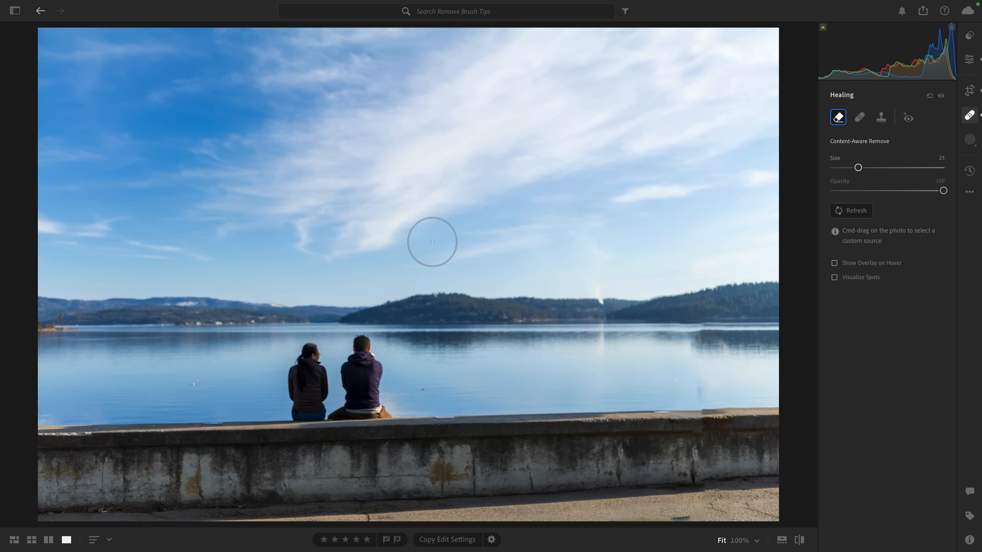
pyautogui.click(849, 217)
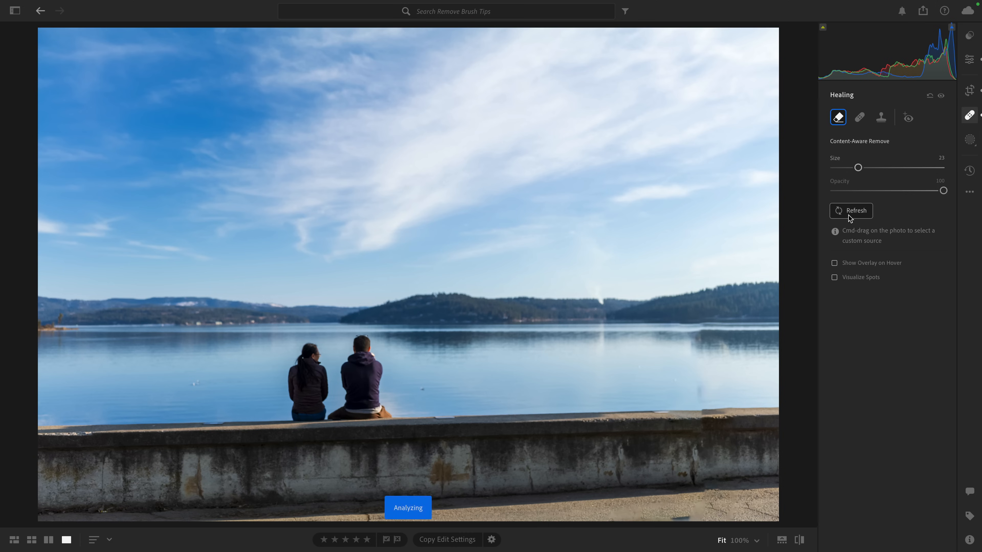